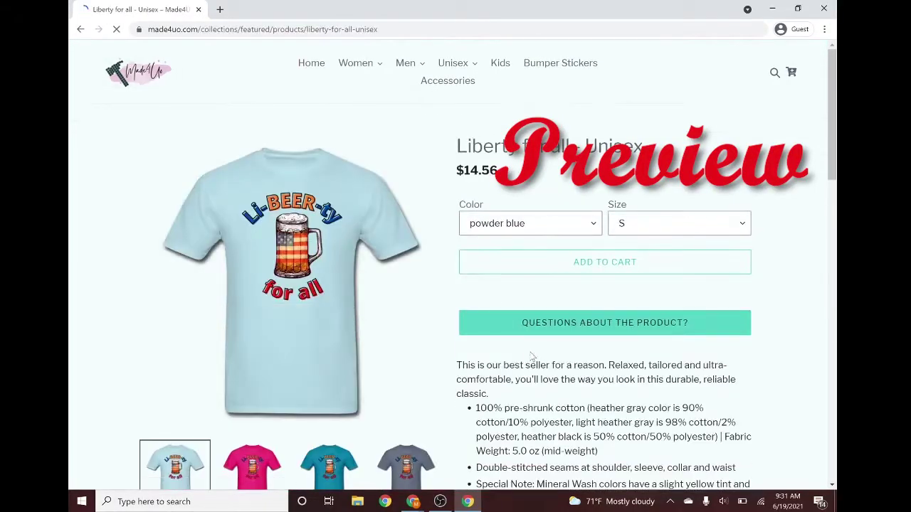
# - Open the product's question form and fill in a first name, email and message
pyautogui.click(530, 381)
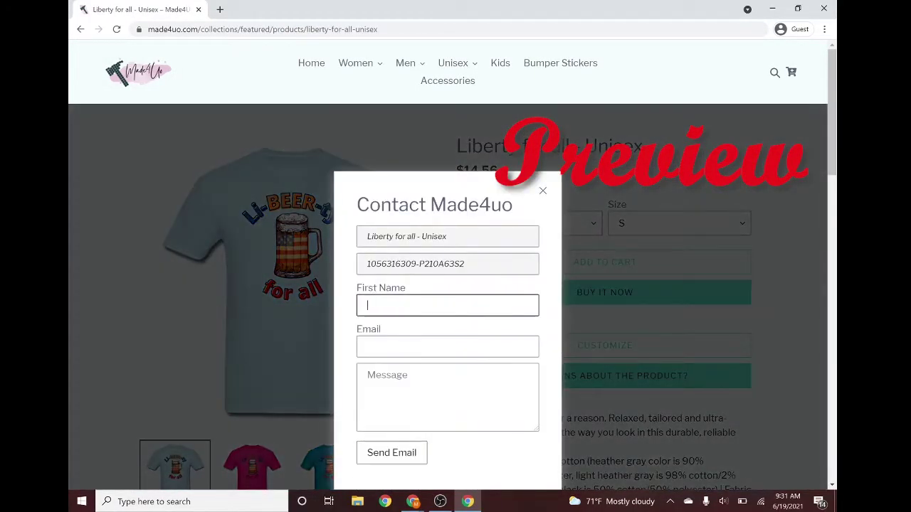
pyautogui.write('Me')
pyautogui.press('Tab')
pyautogui.press('Tab')
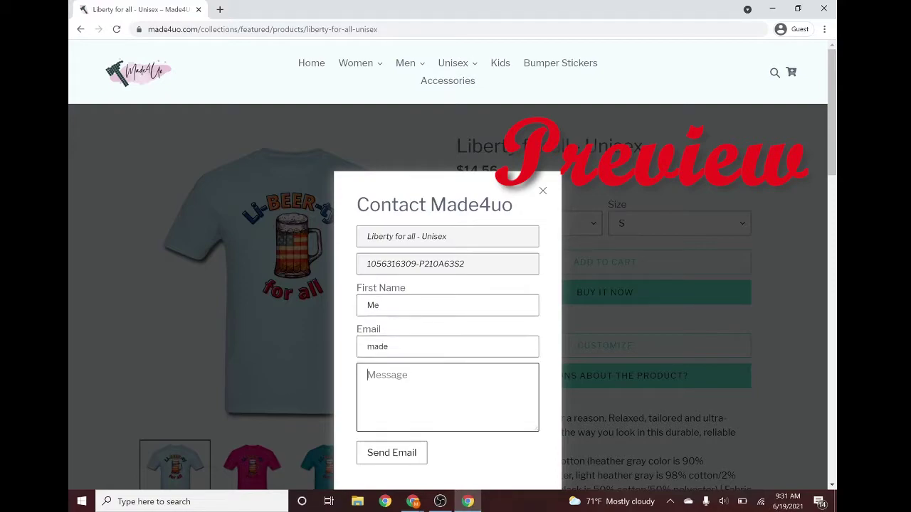
# - Complete the email address with its missing domain and send the question
pyautogui.click(395, 456)
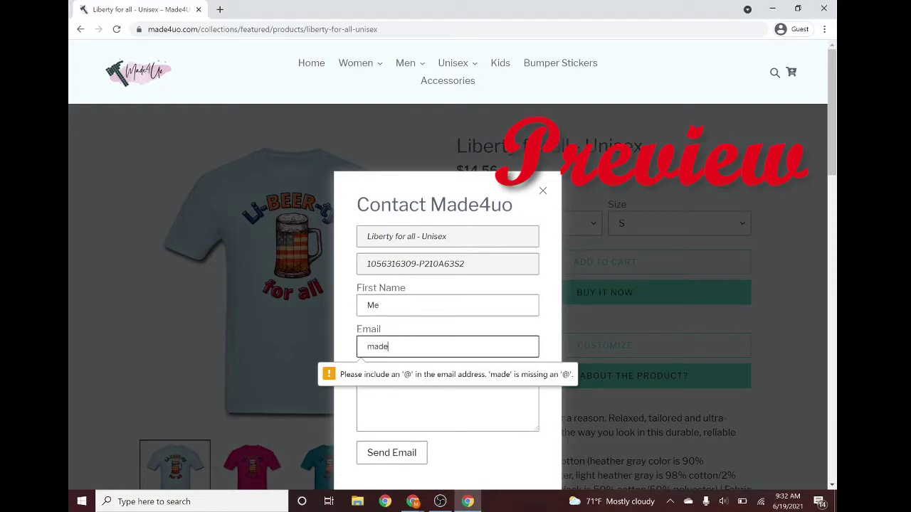
pyautogui.write('@gmail.com')
pyautogui.click(389, 456)
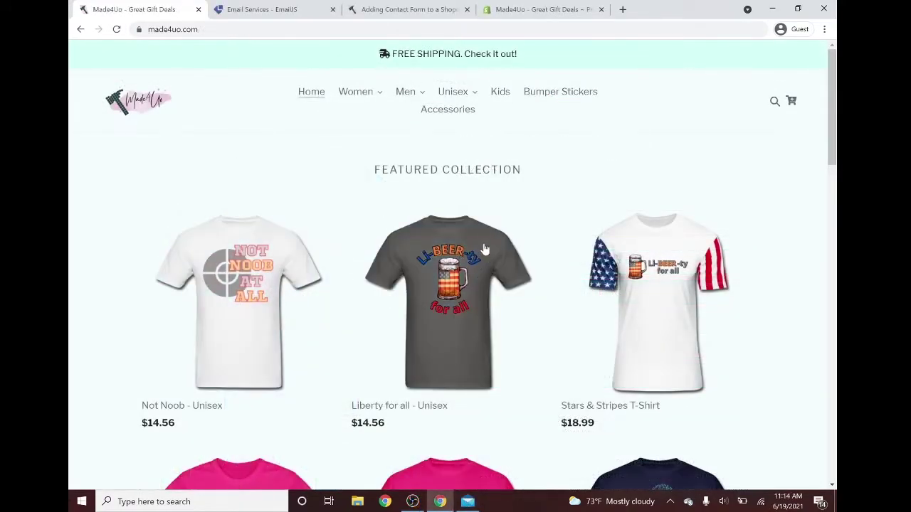
# - Open the Liberty for all product page, then review the article's prerequisite accounts list
pyautogui.click(471, 273)
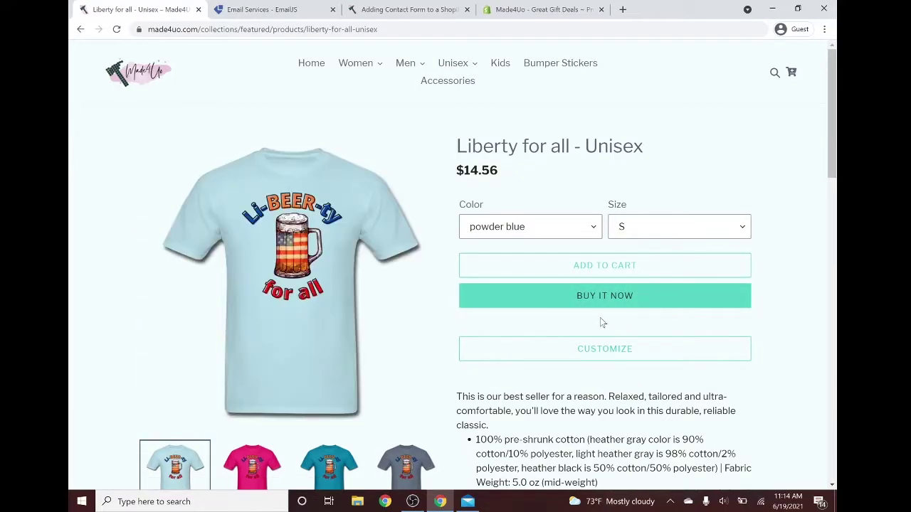
pyautogui.click(409, 10)
pyautogui.scroll(2, 212, 217)
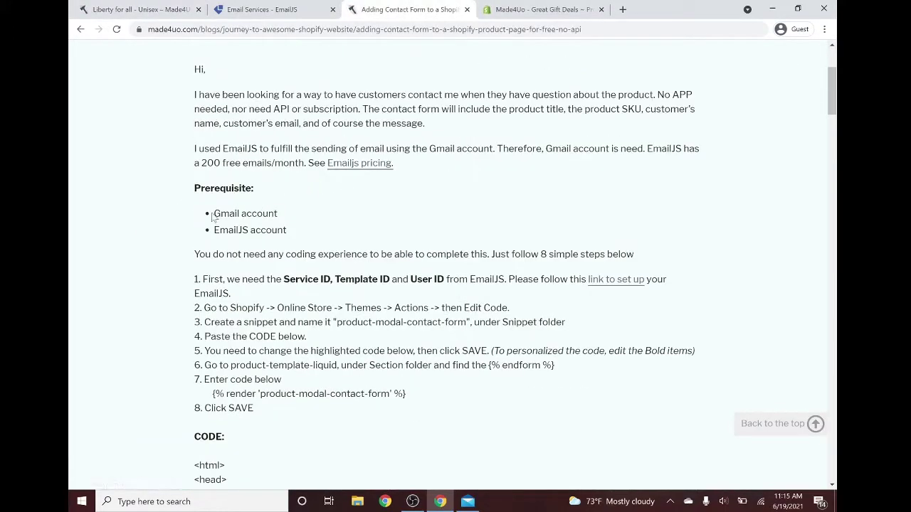
pyautogui.moveTo(207, 217); pyautogui.dragTo(284, 229)
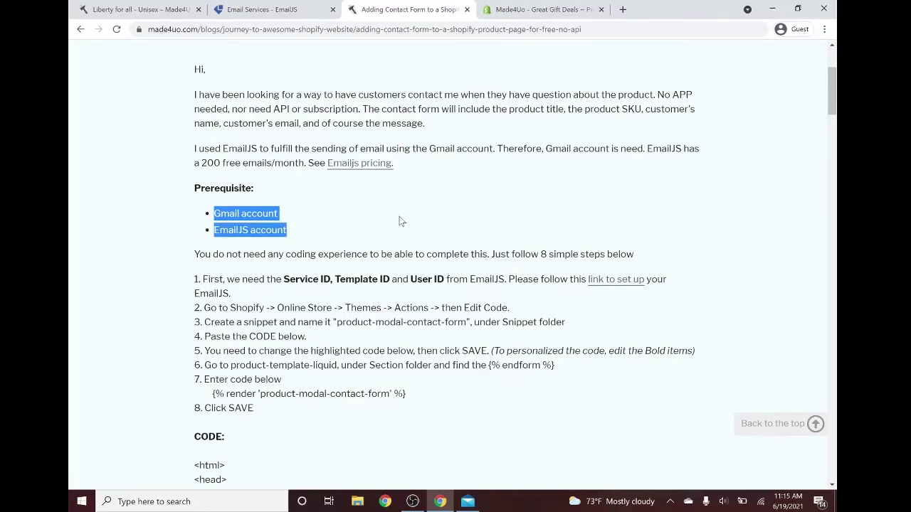
pyautogui.scroll(-2, 400, 221)
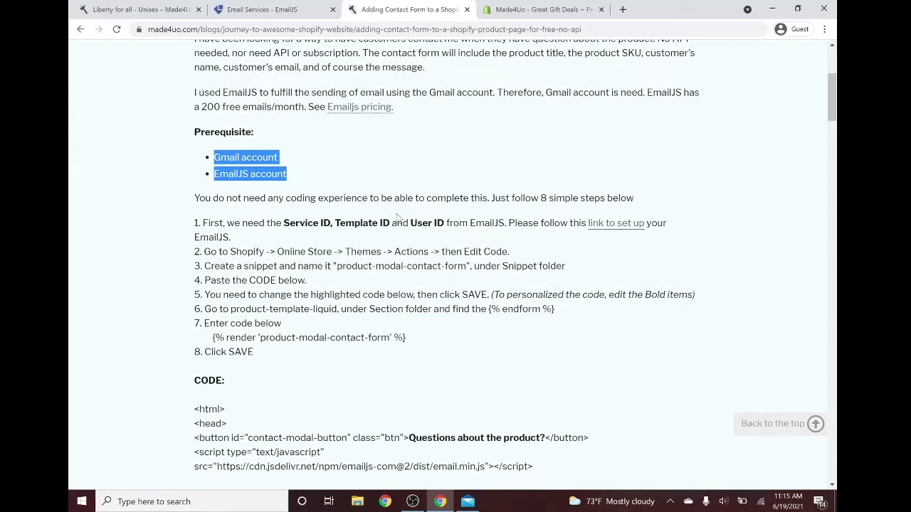
# - Read the IDs needed from EmailJS and the Shopify navigation path, then go to the admin
pyautogui.click(300, 182)
pyautogui.moveTo(287, 167); pyautogui.dragTo(438, 180)
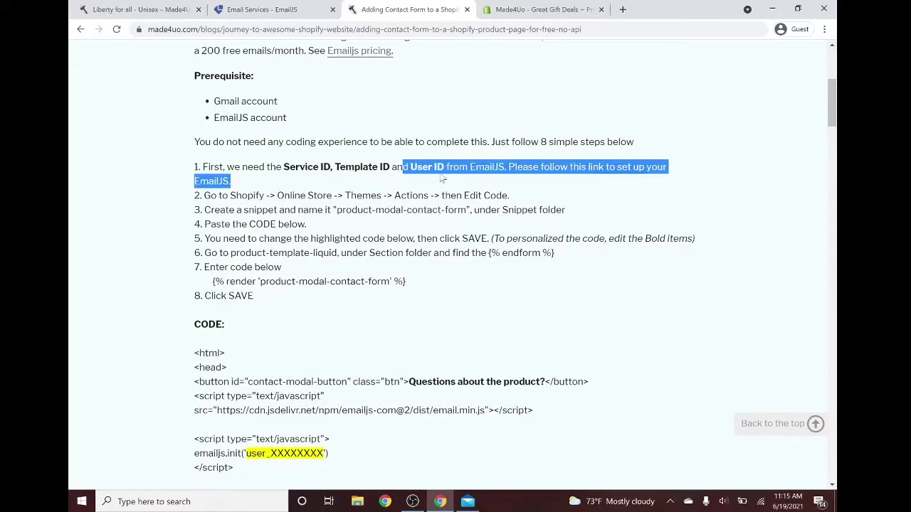
pyautogui.click(441, 179)
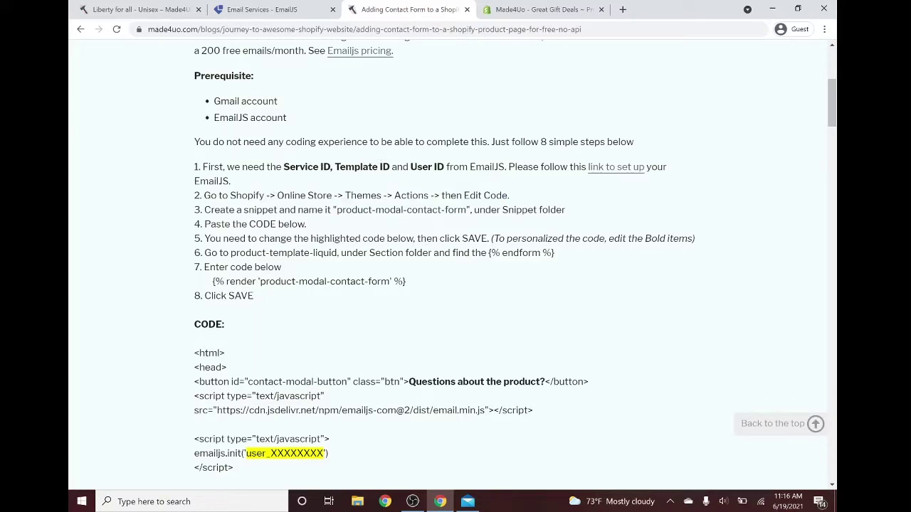
pyautogui.moveTo(230, 195); pyautogui.dragTo(502, 195)
pyautogui.click(510, 9)
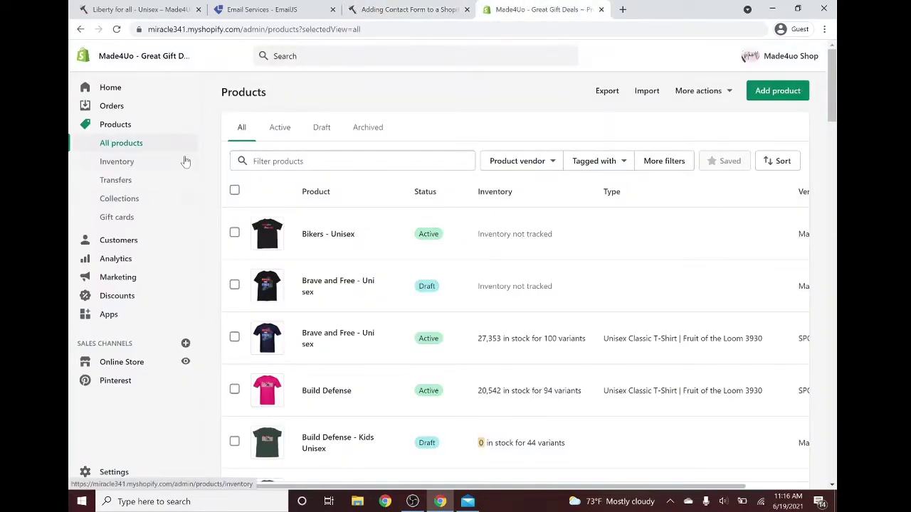
# - Open Edit code for the live Debut theme and collapse the Layout and Templates folders
pyautogui.click(125, 363)
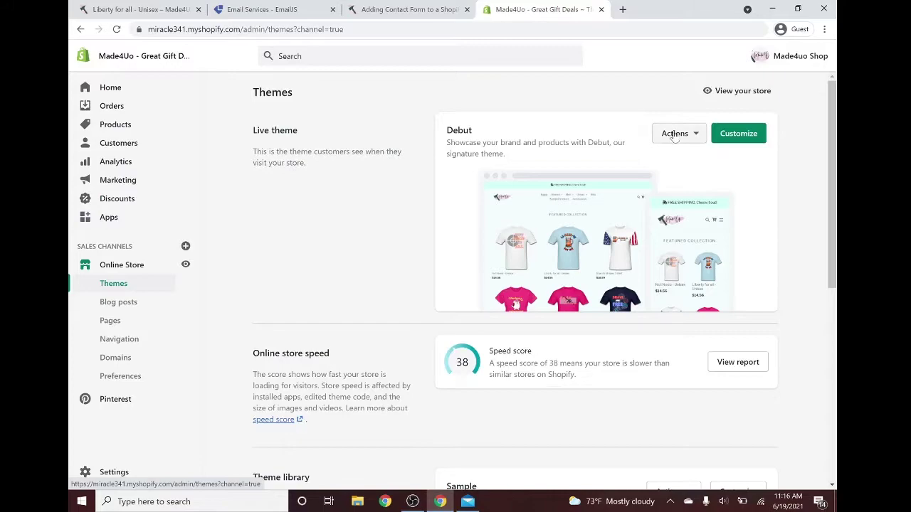
pyautogui.click(675, 134)
pyautogui.click(643, 256)
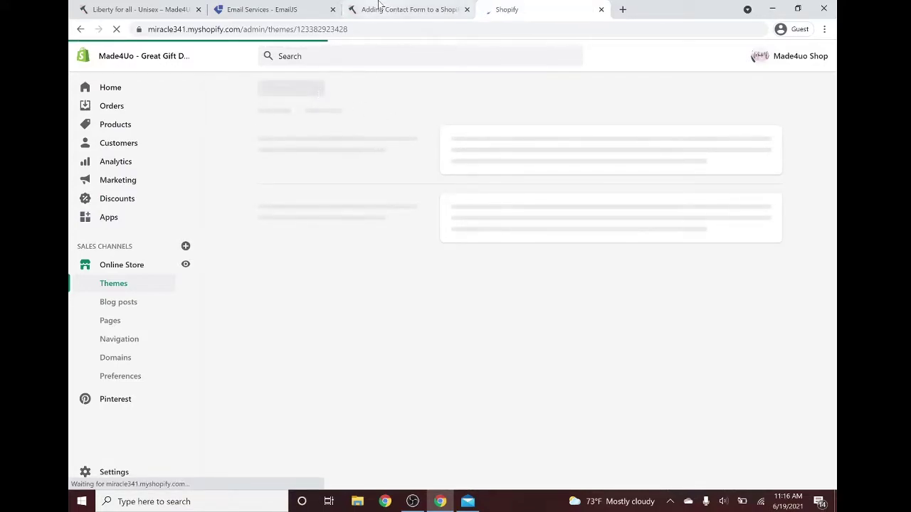
pyautogui.click(218, 151)
pyautogui.click(218, 170)
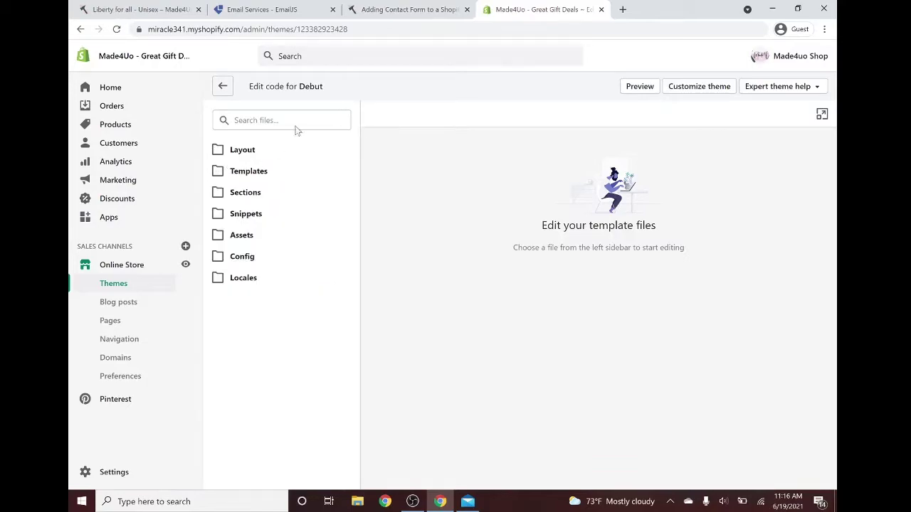
# - Copy the snippet name from the article's step 3, then expand the Snippets folder
pyautogui.click(409, 9)
pyautogui.click(493, 220)
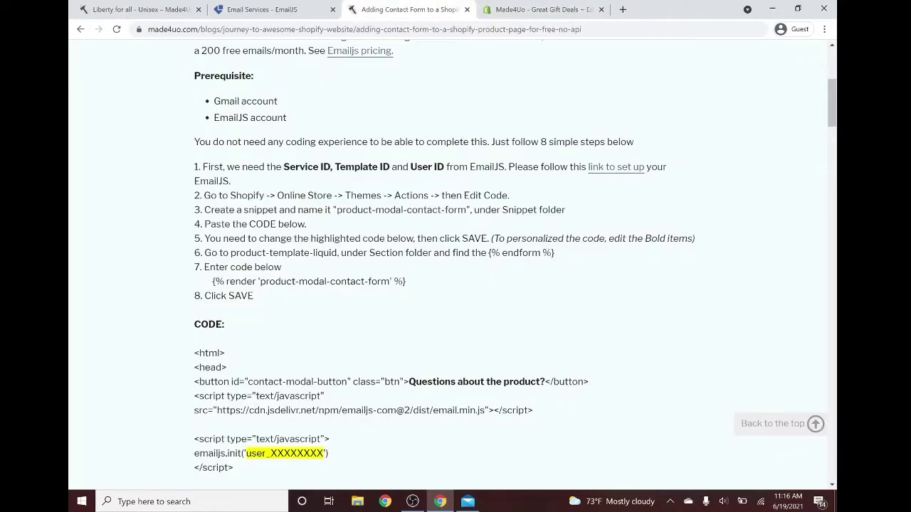
pyautogui.moveTo(565, 210); pyautogui.dragTo(337, 210)
pyautogui.click(502, 211)
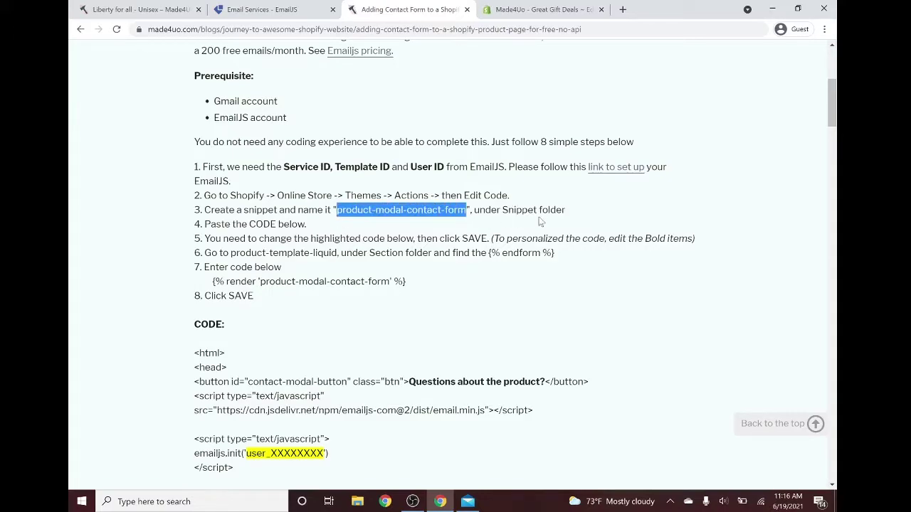
pyautogui.click(537, 9)
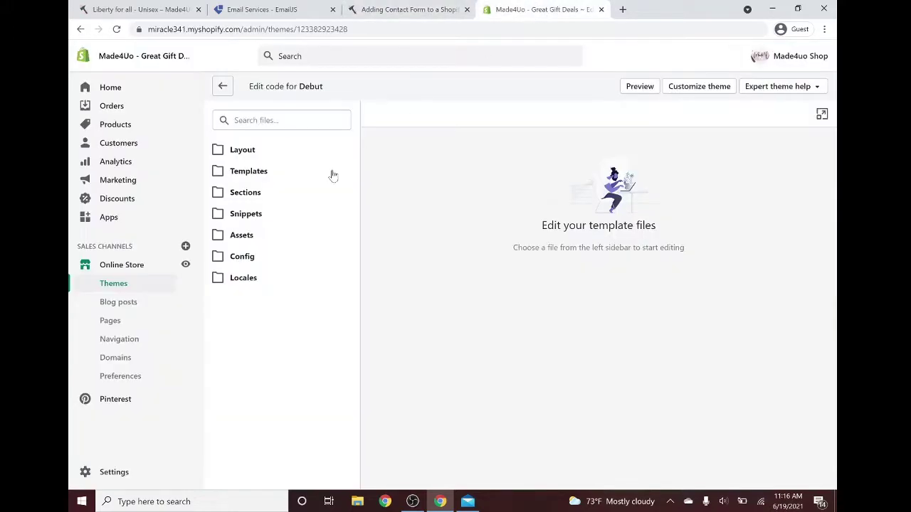
pyautogui.click(245, 213)
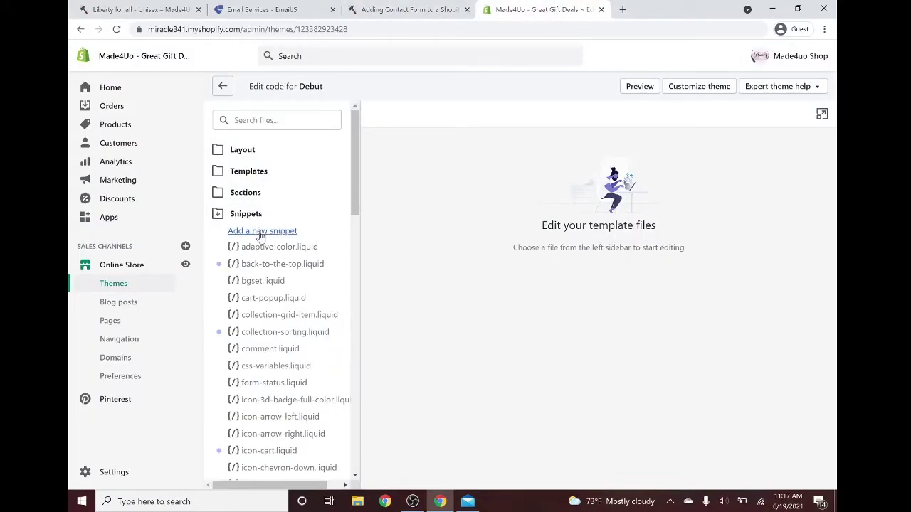
# - Create a new snippet named product-modal-contact-form
pyautogui.click(260, 232)
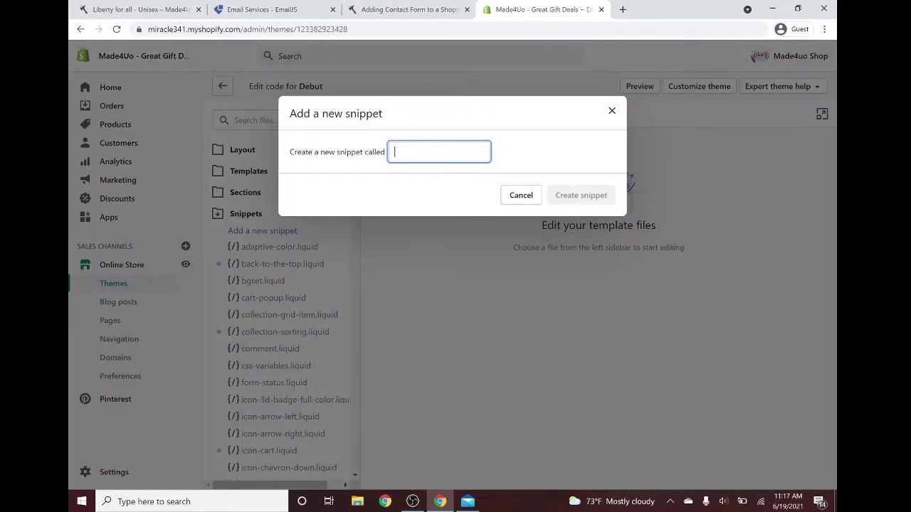
pyautogui.write('product-modal-content-form')
pyautogui.click(575, 195)
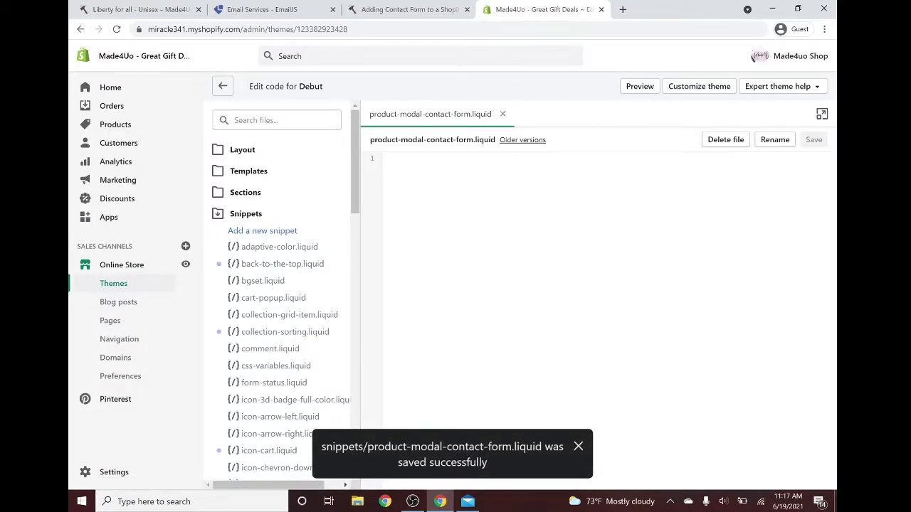
# - Copy the article's full contact-form code block and paste it into the new snippet
pyautogui.click(428, 7)
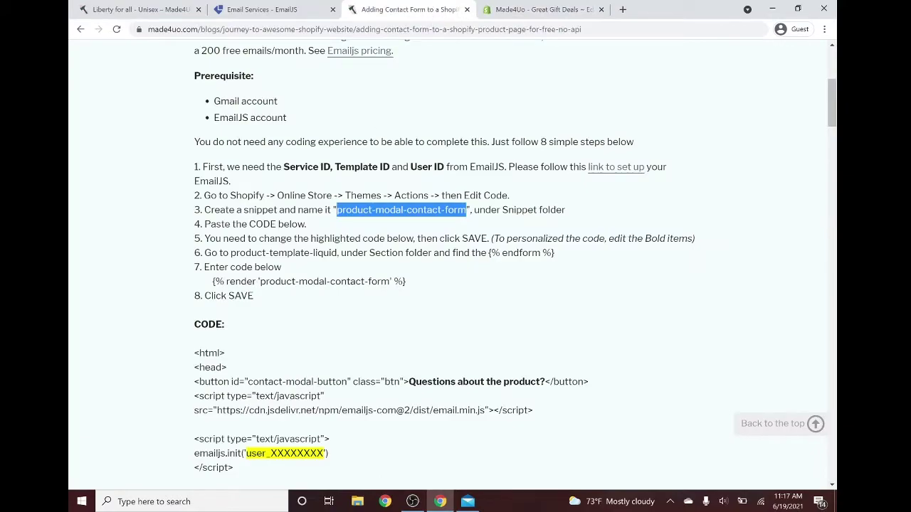
pyautogui.scroll(-2, 455, 263)
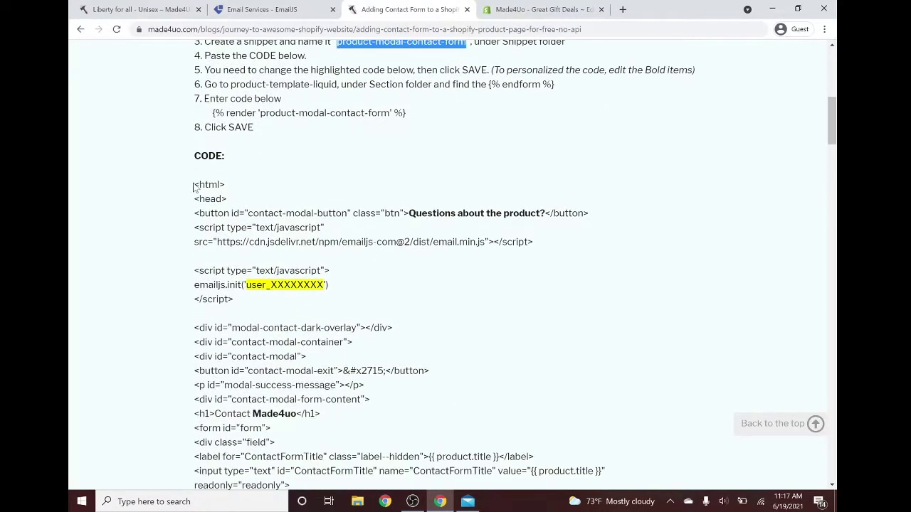
pyautogui.scroll(-20, 238, 265)
pyautogui.moveTo(194, 186); pyautogui.dragTo(239, 385)
pyautogui.scroll(3, 241, 269)
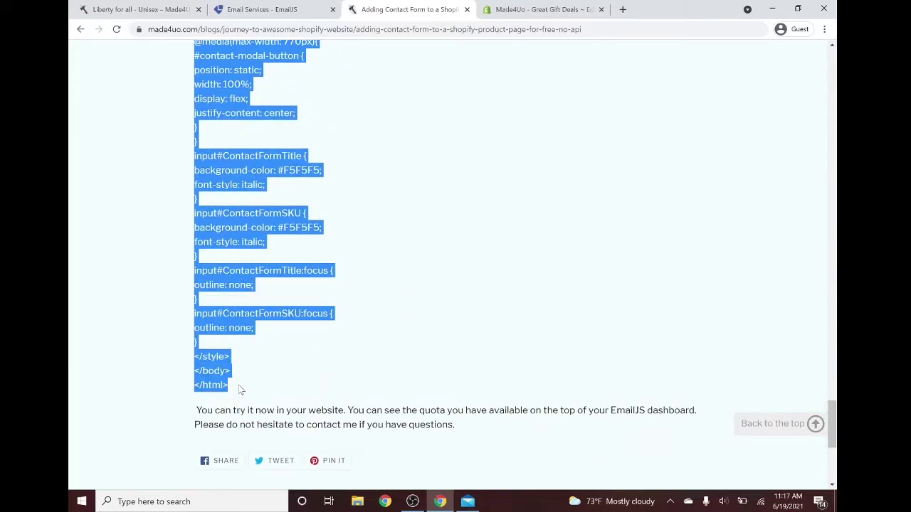
pyautogui.click(520, 9)
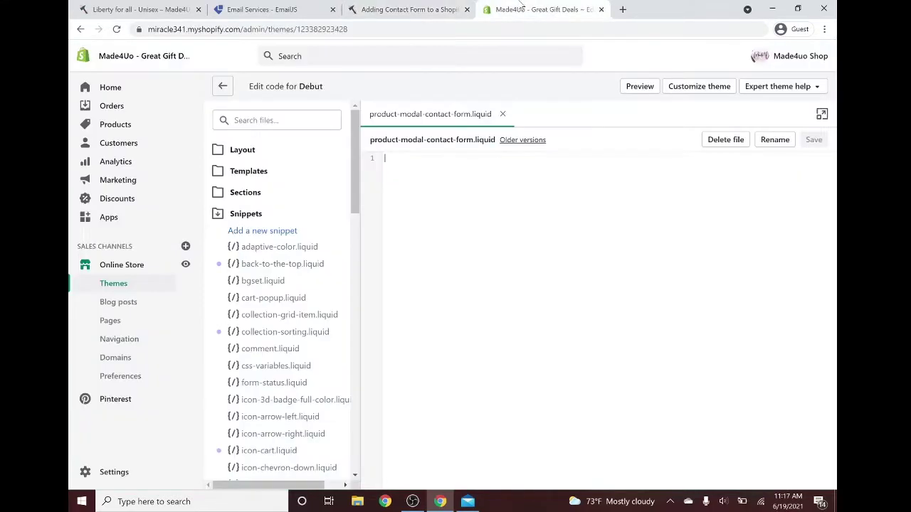
pyautogui.hotkey('ctrl', 'v')
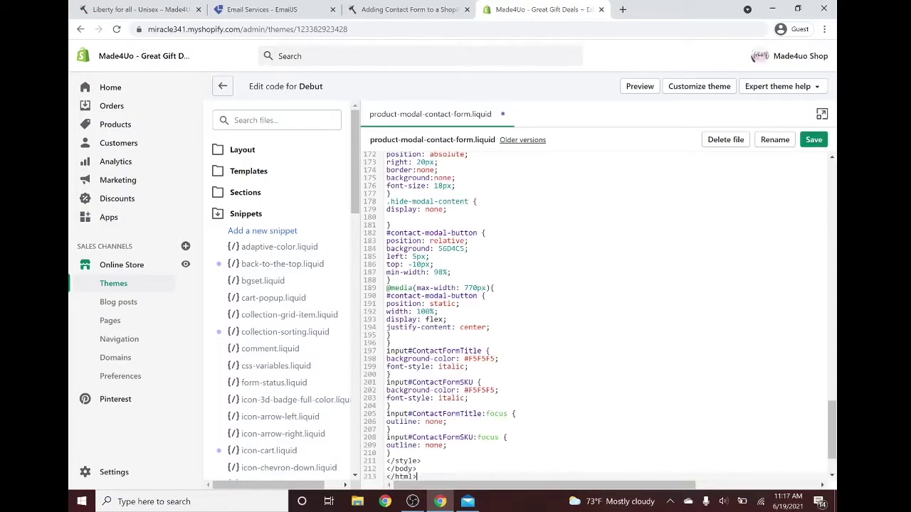
pyautogui.click(432, 9)
pyautogui.scroll(15, 418, 310)
pyautogui.click(418, 310)
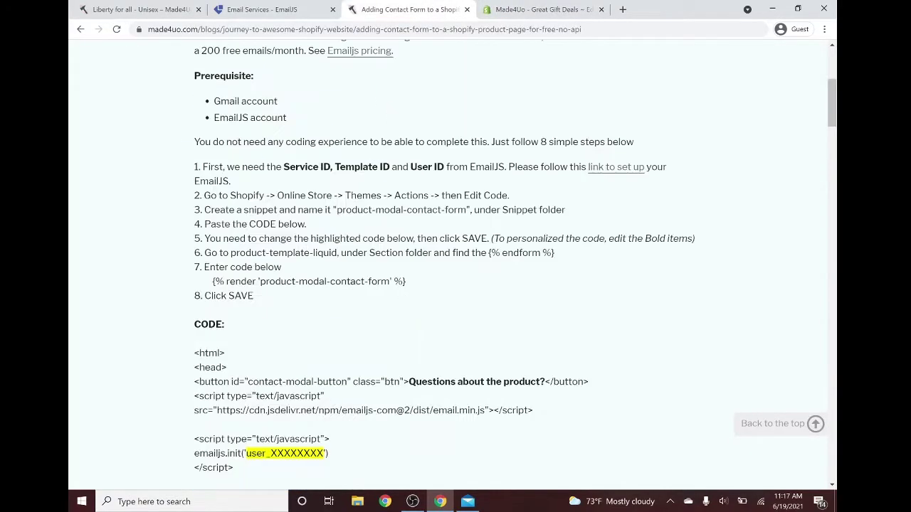
pyautogui.scroll(-1, 440, 292)
pyautogui.moveTo(311, 182); pyautogui.dragTo(409, 182)
pyautogui.scroll(-3, 410, 213)
pyautogui.moveTo(265, 229); pyautogui.dragTo(305, 228)
pyautogui.scroll(-18, 351, 209)
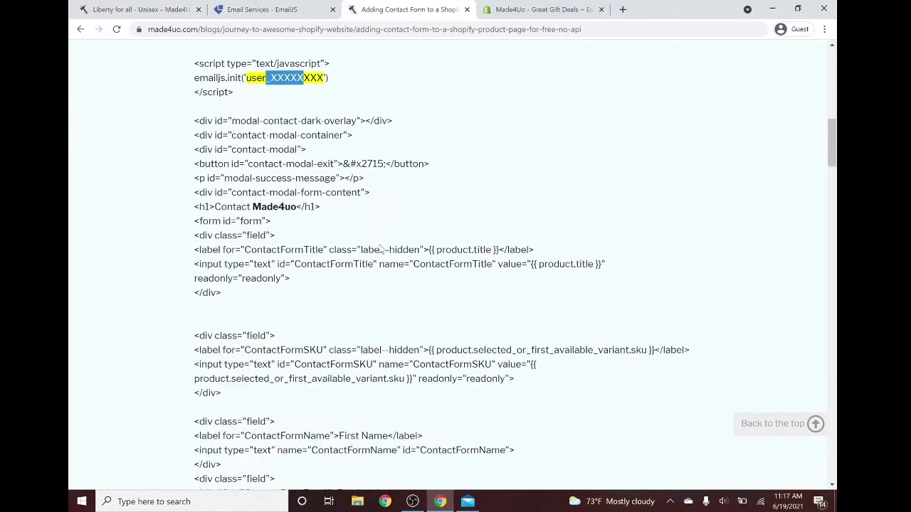
pyautogui.scroll(4, 352, 209)
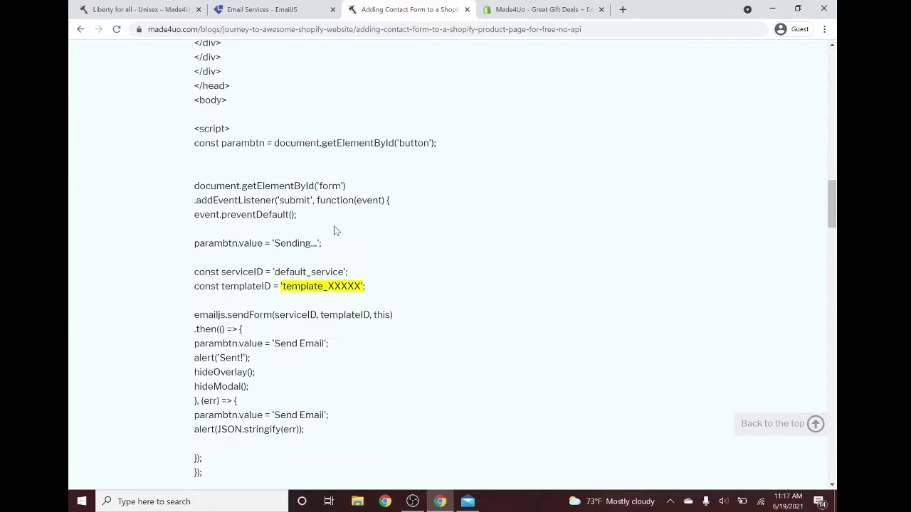
pyautogui.moveTo(321, 294); pyautogui.dragTo(365, 287)
pyautogui.scroll(20, 455, 264)
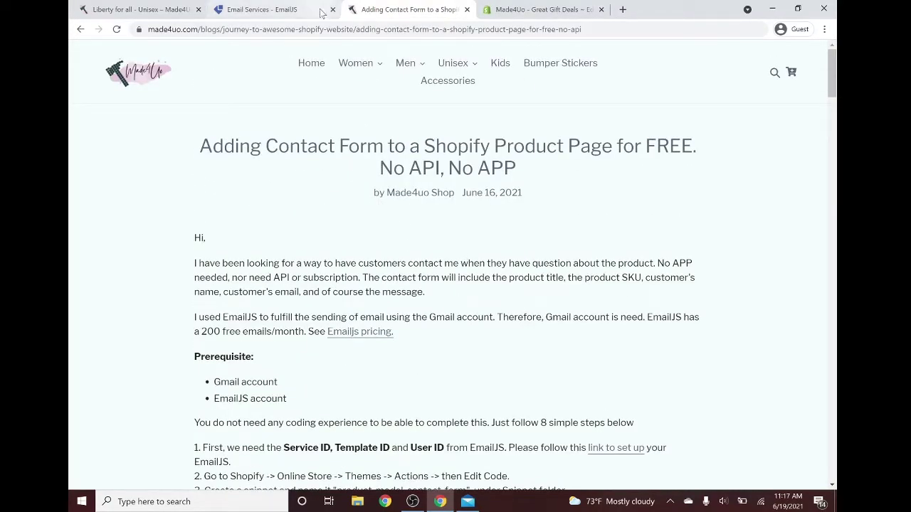
# - Copy the User ID from EmailJS's Integration API keys and return to the Shopify code editor
pyautogui.click(278, 10)
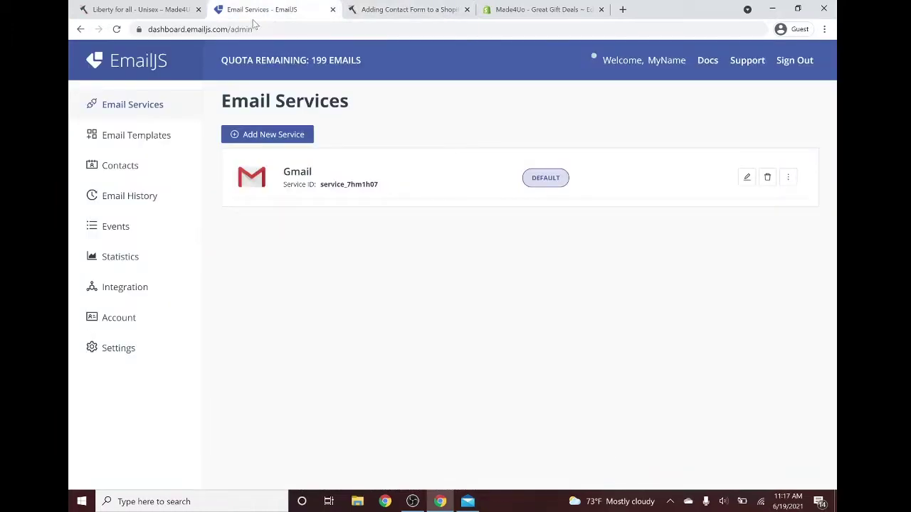
pyautogui.click(123, 289)
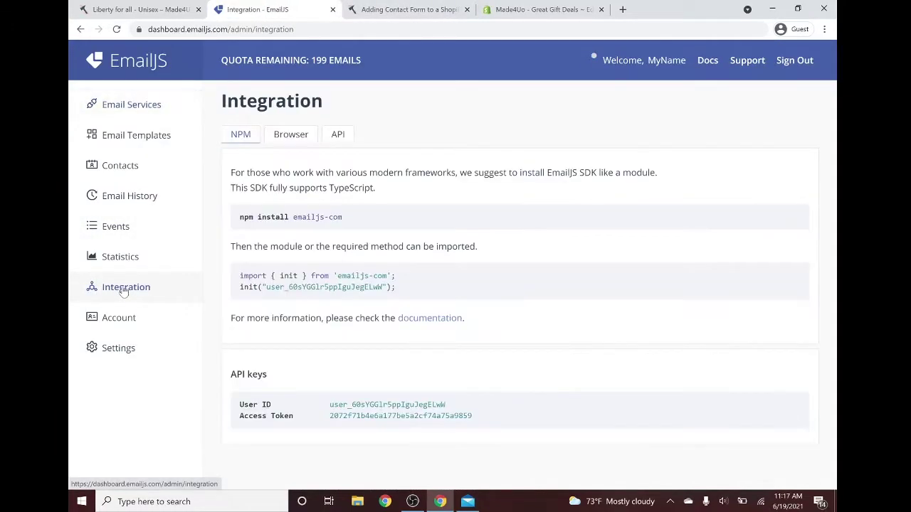
pyautogui.moveTo(468, 409); pyautogui.dragTo(329, 405)
pyautogui.hotkey('ctrl', 'c')
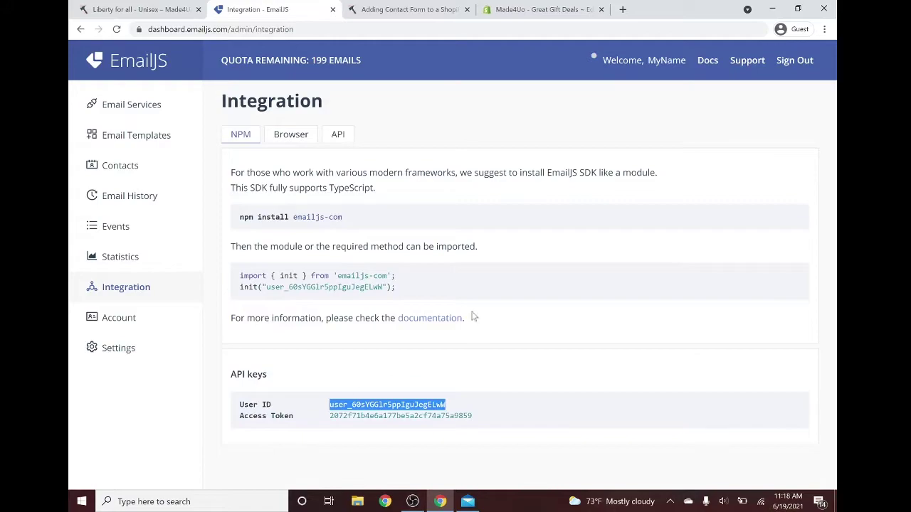
pyautogui.click(541, 9)
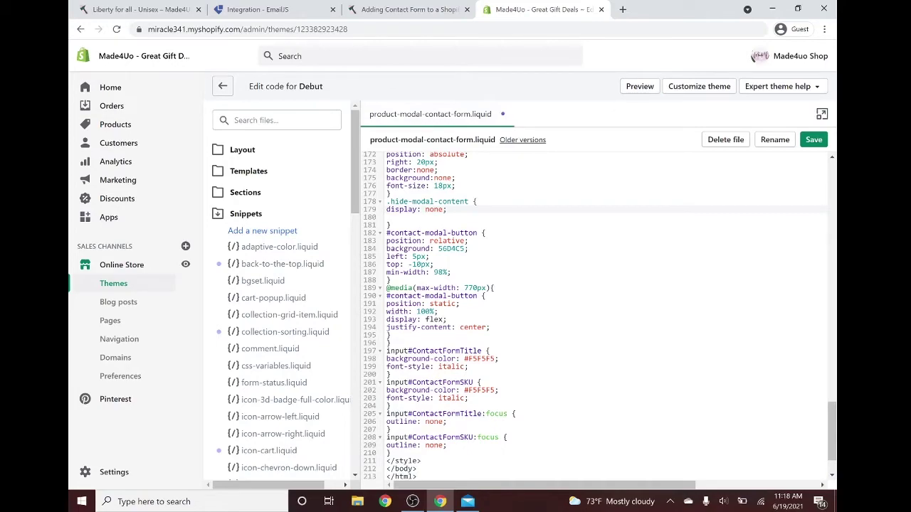
# - Search for xxxxx and paste the User ID over user_XXXXXXXX in line 8's emailjs.init
pyautogui.hotkey('ctrl', 'f')
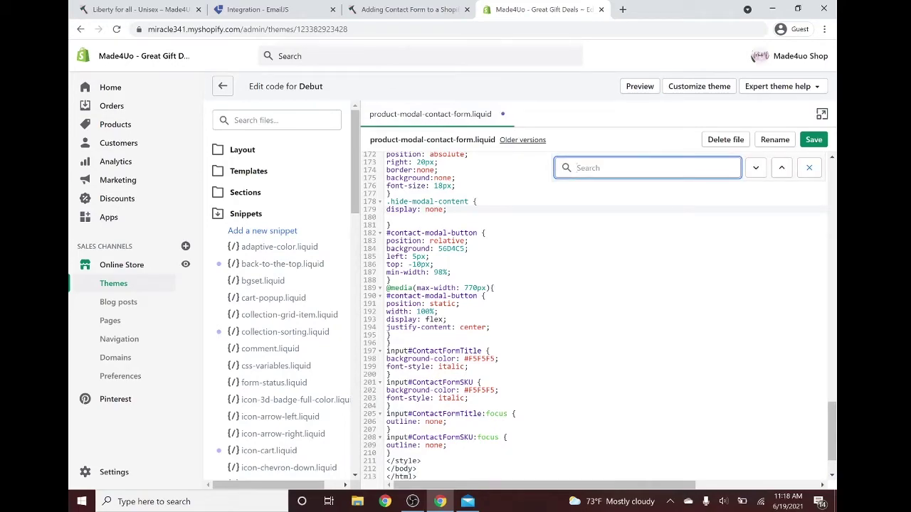
pyautogui.write('xxxxx')
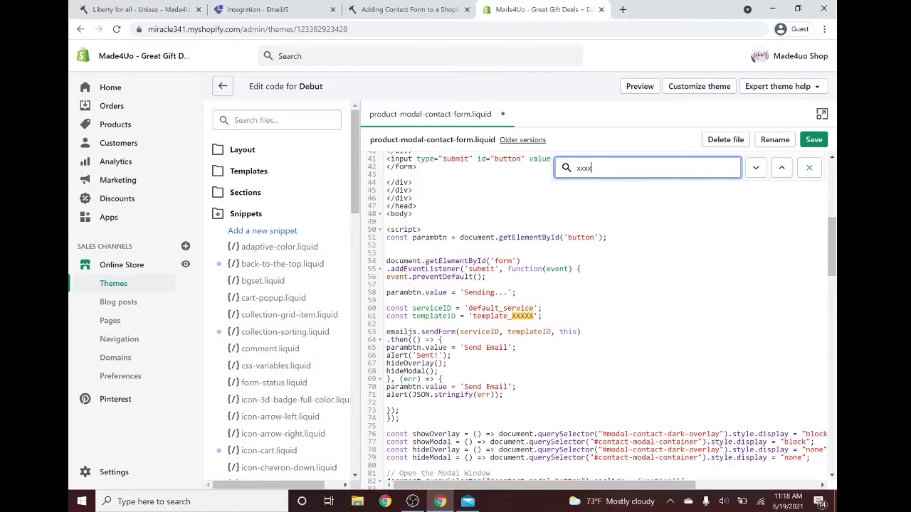
pyautogui.press('Return')
pyautogui.click(503, 213)
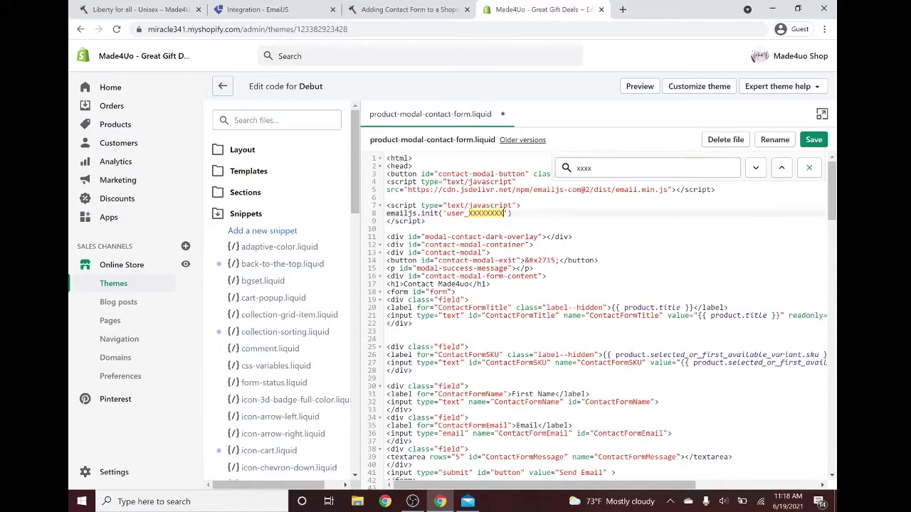
pyautogui.moveTo(503, 213); pyautogui.dragTo(450, 213)
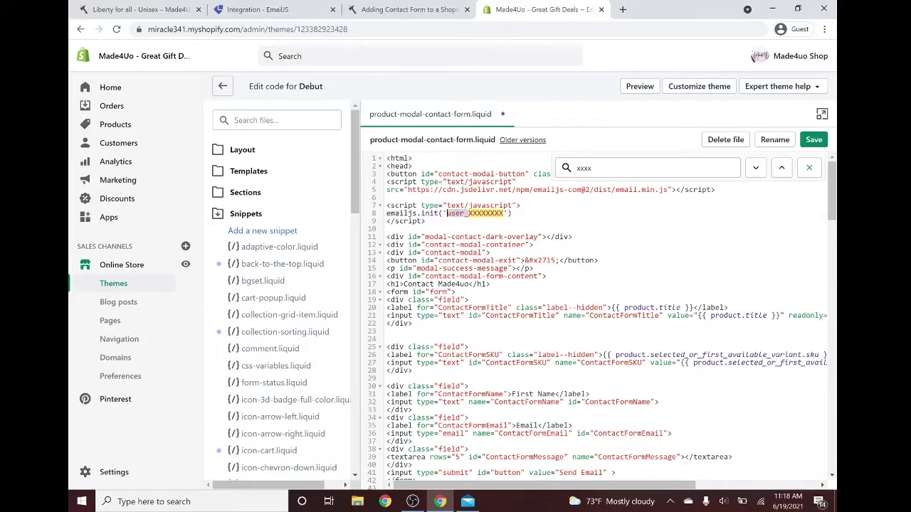
pyautogui.hotkey('ctrl', 'v')
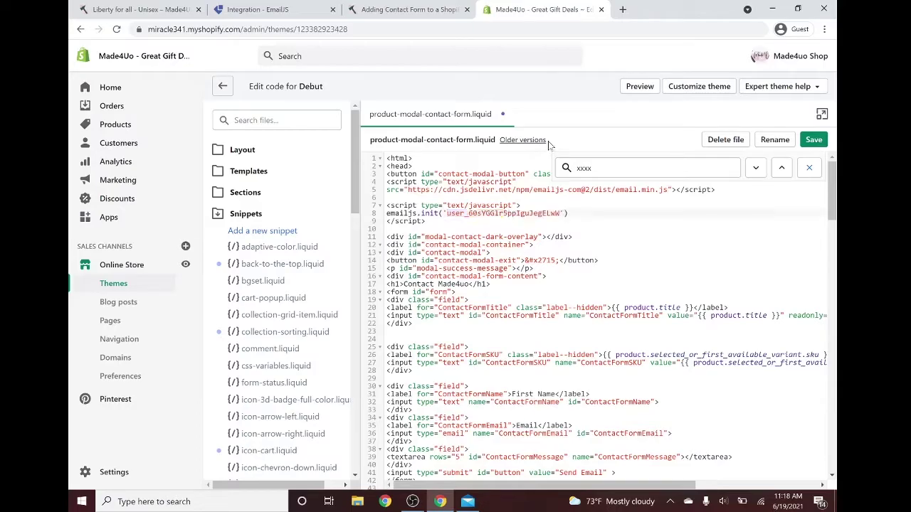
pyautogui.click(409, 10)
pyautogui.scroll(-8, 418, 121)
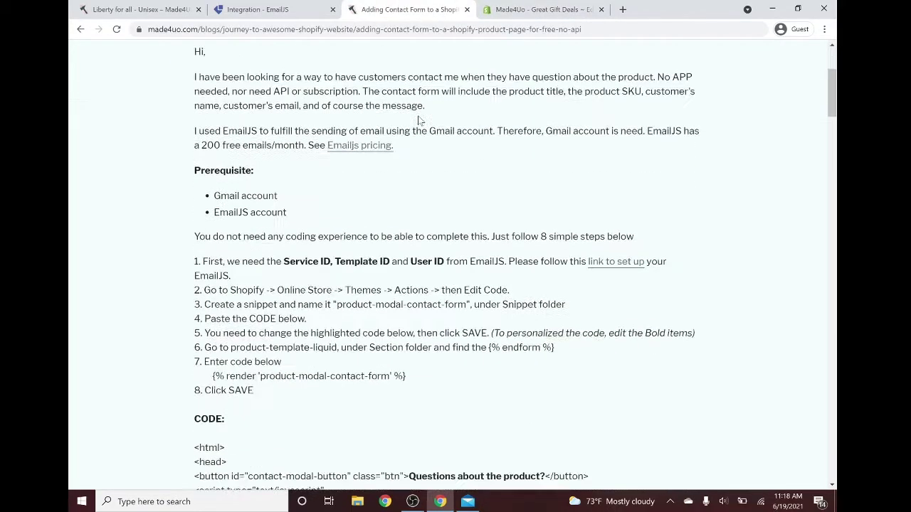
# - Open My Default Template's settings in EmailJS and copy its Template ID
pyautogui.scroll(-10, 369, 150)
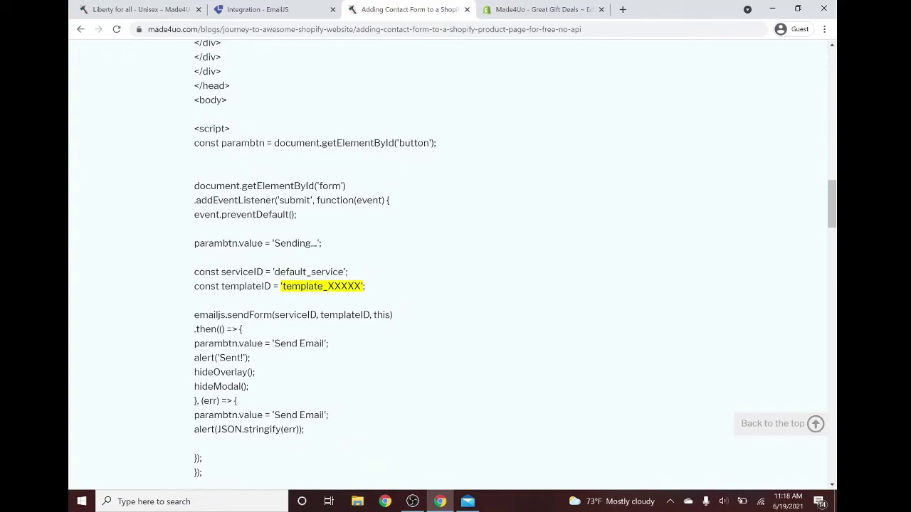
pyautogui.click(269, 6)
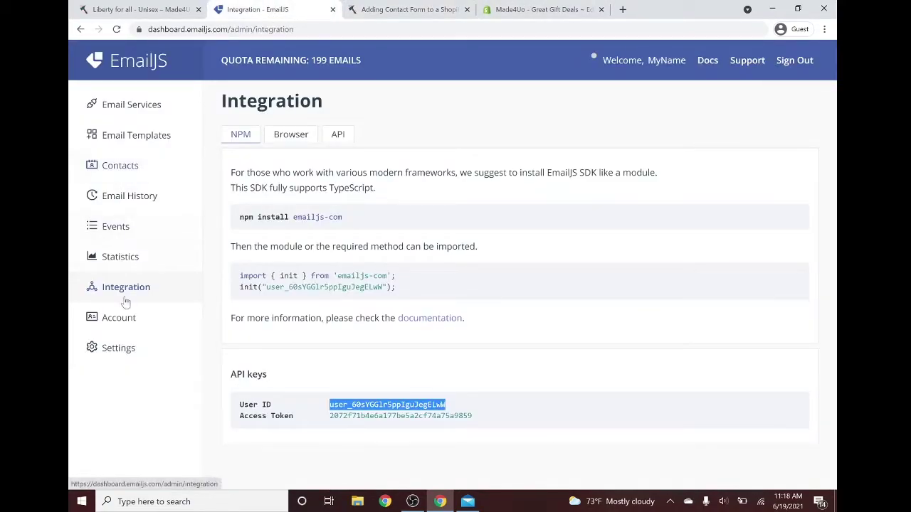
pyautogui.click(126, 140)
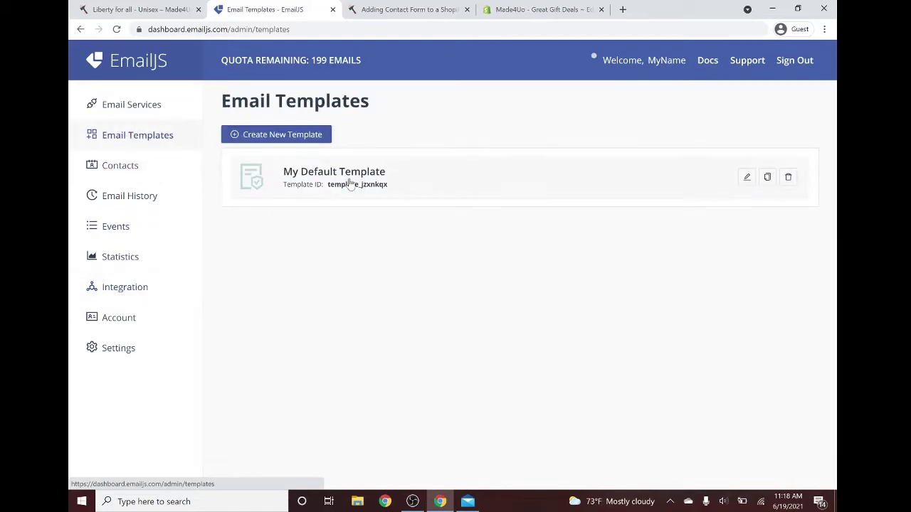
pyautogui.click(398, 182)
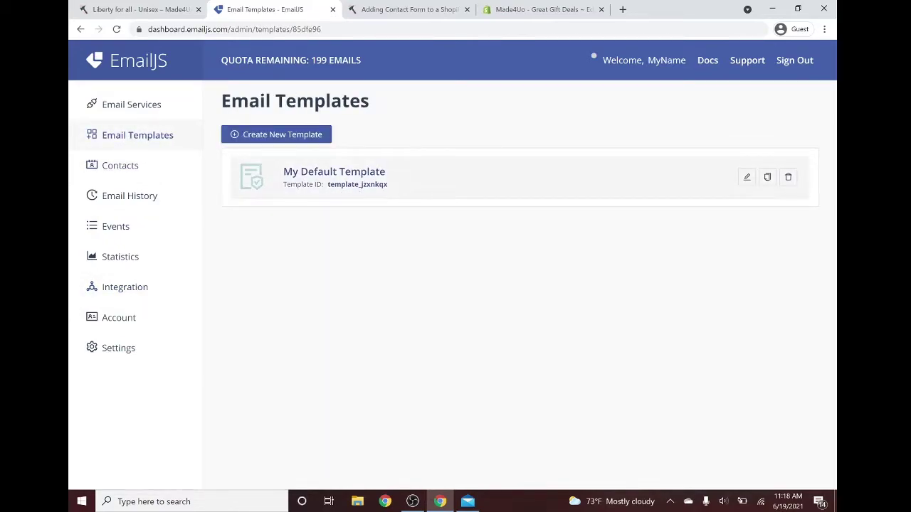
pyautogui.click(506, 135)
pyautogui.moveTo(313, 218); pyautogui.dragTo(205, 223)
pyautogui.hotkey('ctrl', 'c')
# - Paste the EmailJS Template ID over template_XXXXX on line 61 of the snippet
pyautogui.click(508, 10)
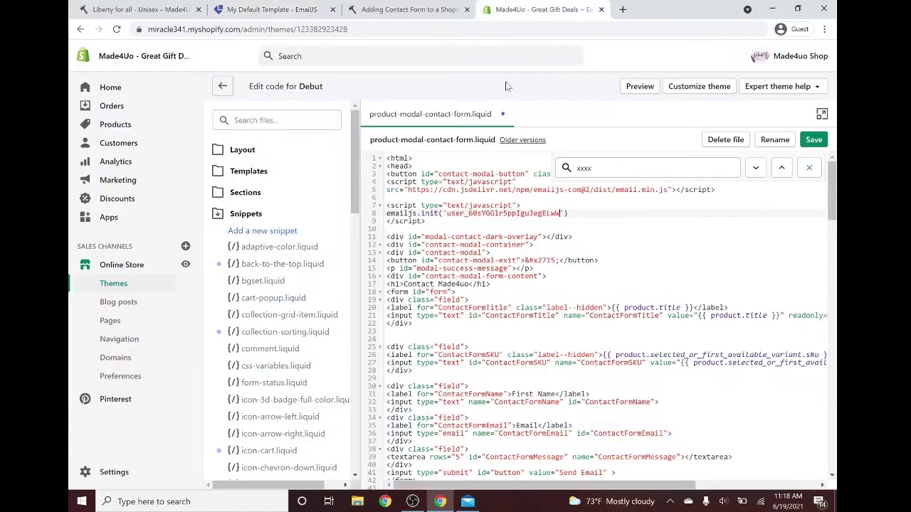
pyautogui.hotkey('ctrl', 'f')
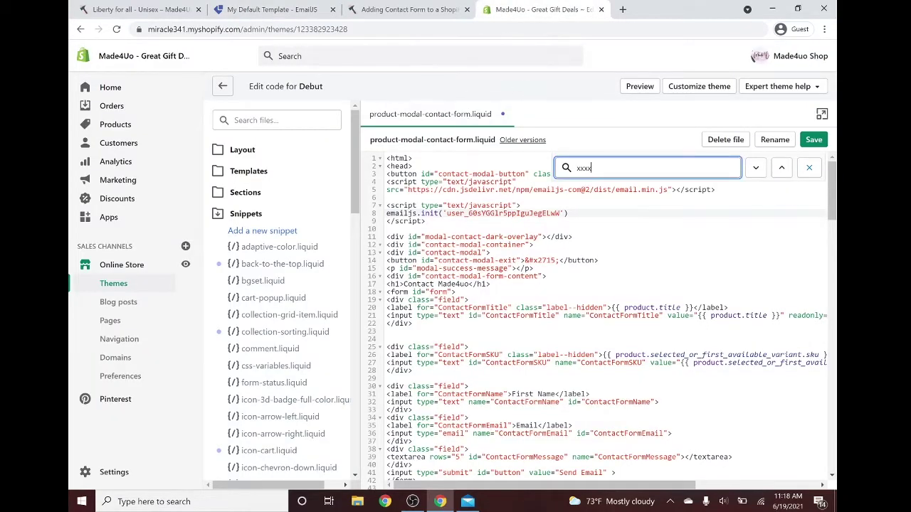
pyautogui.press('BackSpace')
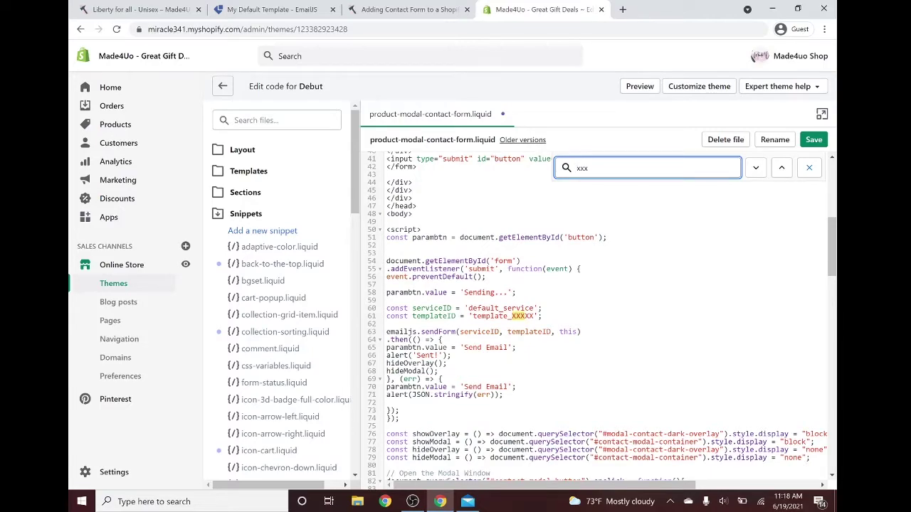
pyautogui.moveTo(535, 316); pyautogui.dragTo(473, 316)
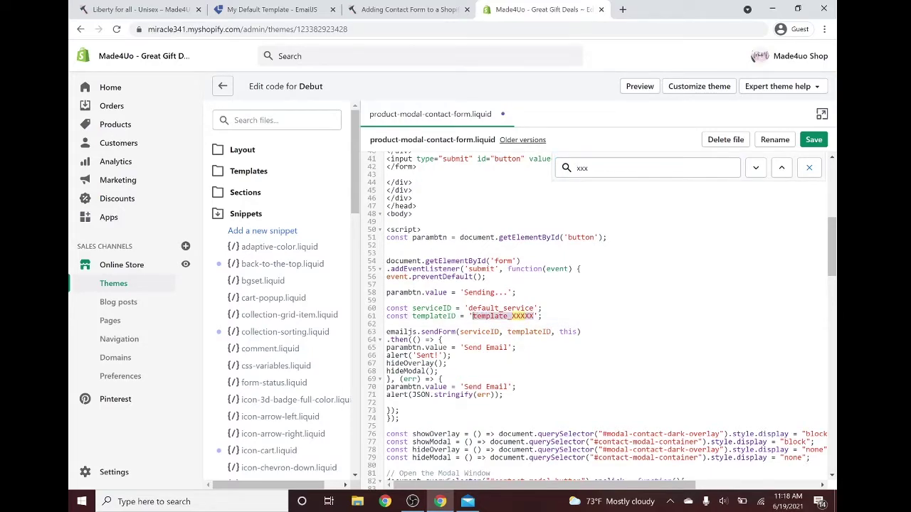
pyautogui.hotkey('ctrl', 'v')
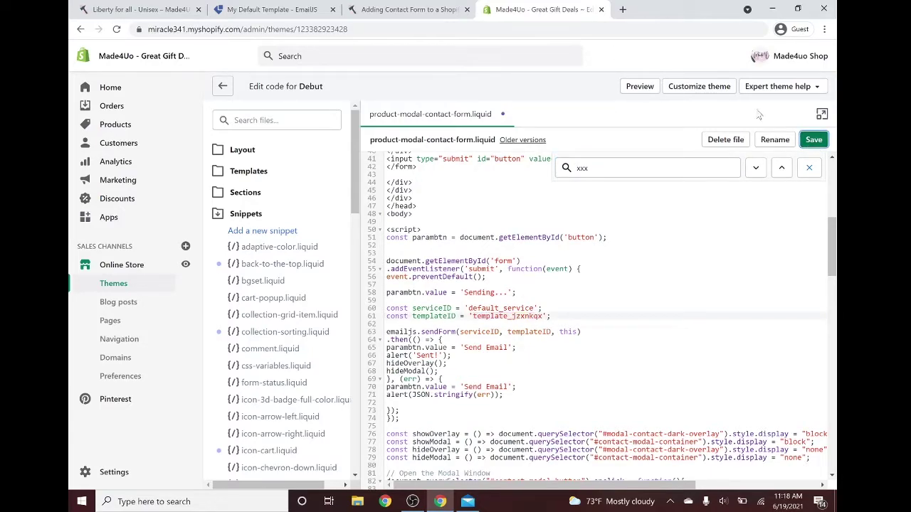
pyautogui.click(427, 9)
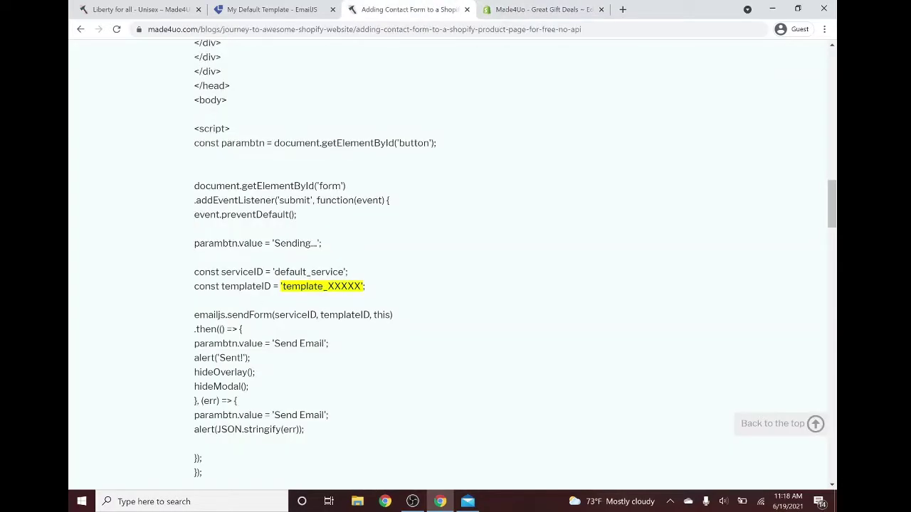
pyautogui.moveTo(289, 272); pyautogui.dragTo(339, 272)
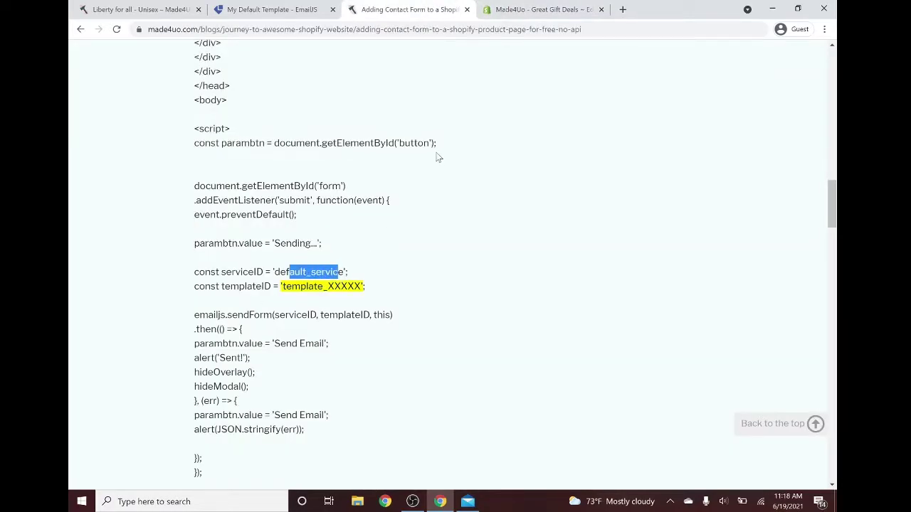
pyautogui.click(310, 7)
pyautogui.click(131, 108)
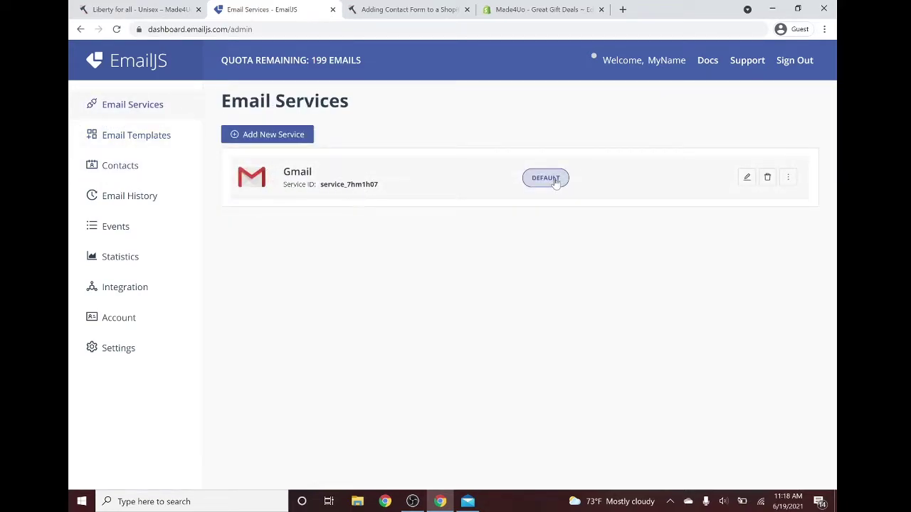
pyautogui.moveTo(555, 181)
pyautogui.click(534, 9)
# - Open Sections > product-template.liquid and search it for endform
pyautogui.click(409, 10)
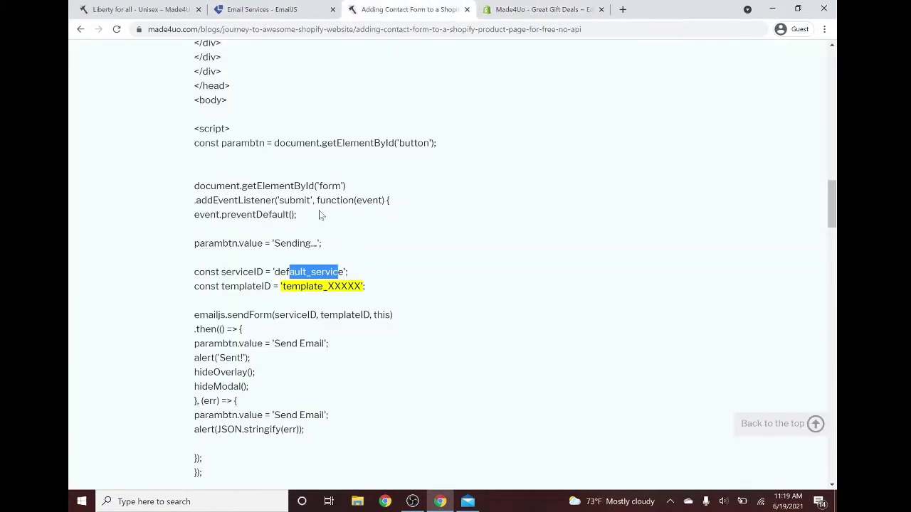
pyautogui.scroll(20, 462, 204)
pyautogui.scroll(-3, 419, 248)
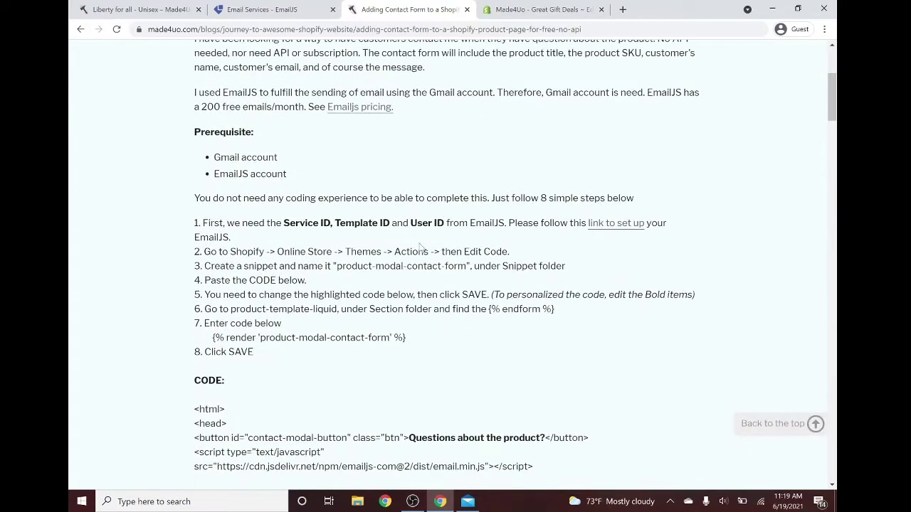
pyautogui.hotkey('ctrl', 'Tab')
pyautogui.click(245, 213)
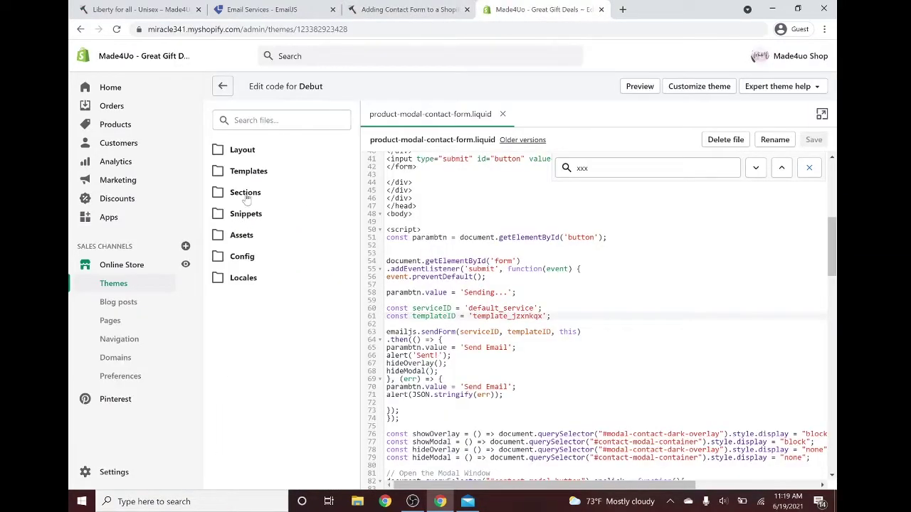
pyautogui.click(245, 195)
pyautogui.scroll(-5, 260, 235)
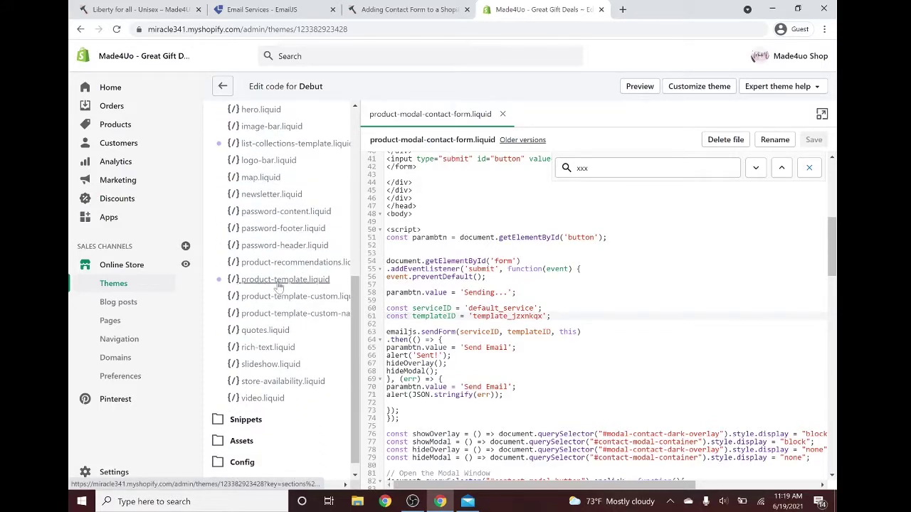
pyautogui.click(306, 282)
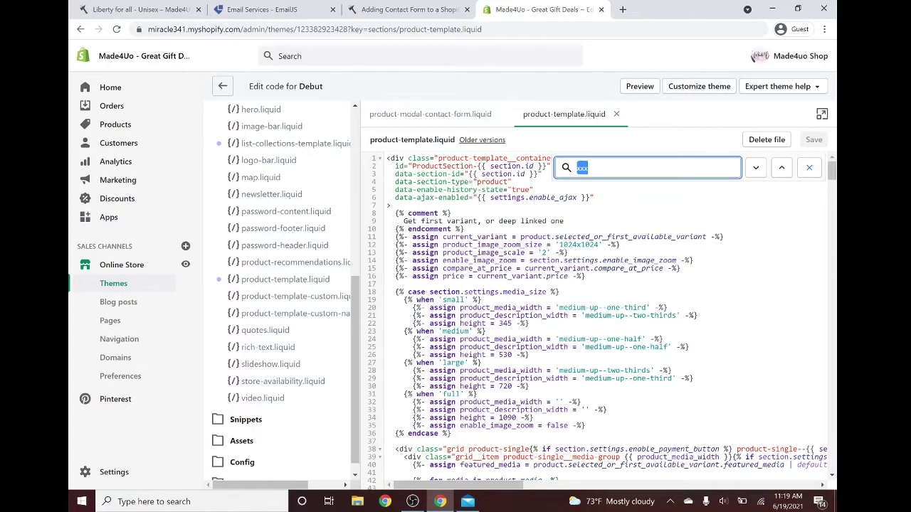
pyautogui.write('endform')
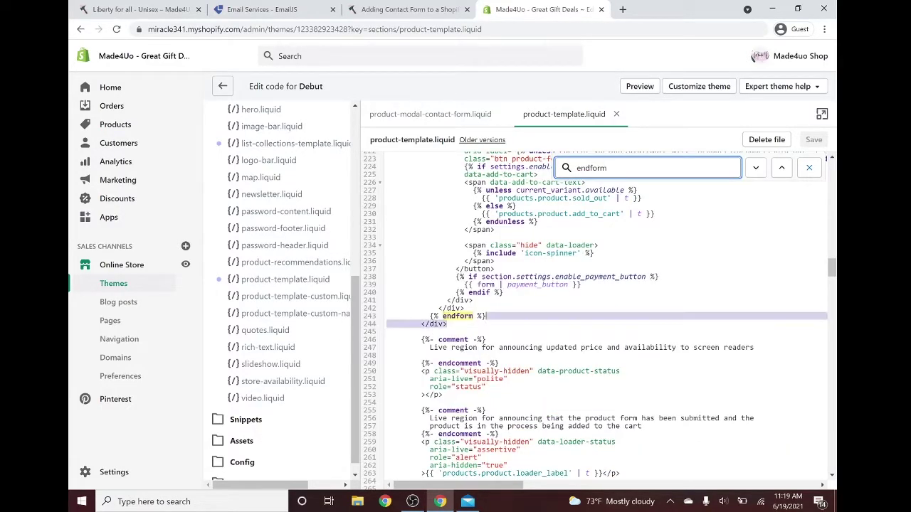
# - Insert {% render 'product-modal-contact-form' %} after {% endform %} and save product-template.liquid
pyautogui.click(434, 6)
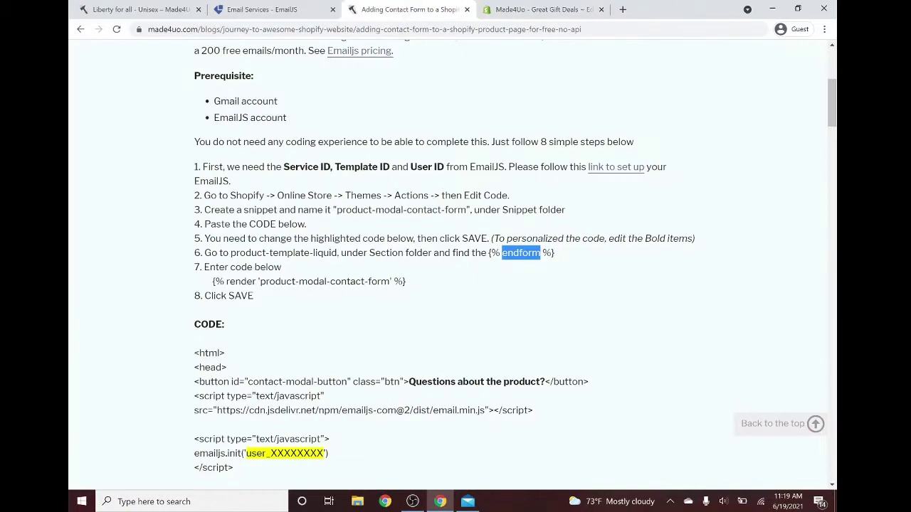
pyautogui.moveTo(407, 282); pyautogui.dragTo(236, 282)
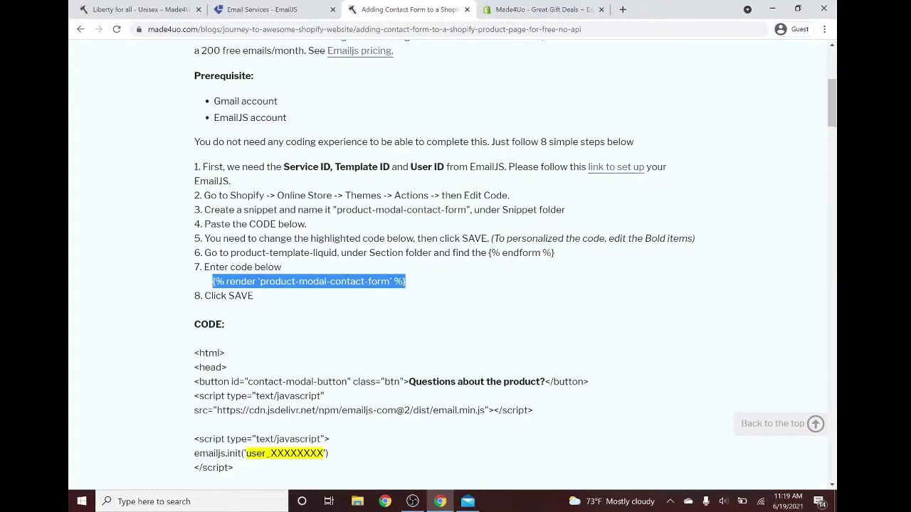
pyautogui.click(548, 11)
pyautogui.click(486, 316)
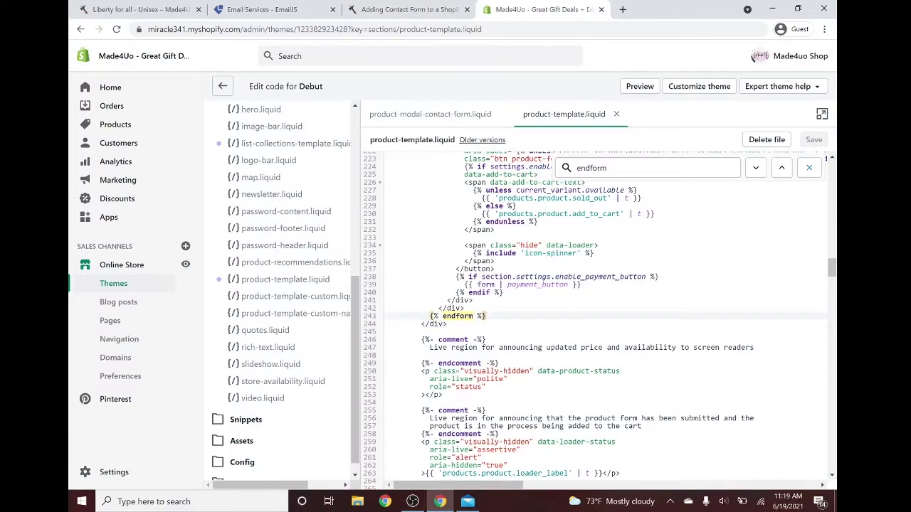
pyautogui.write("{% render 'product-modal-contact-form' %}")
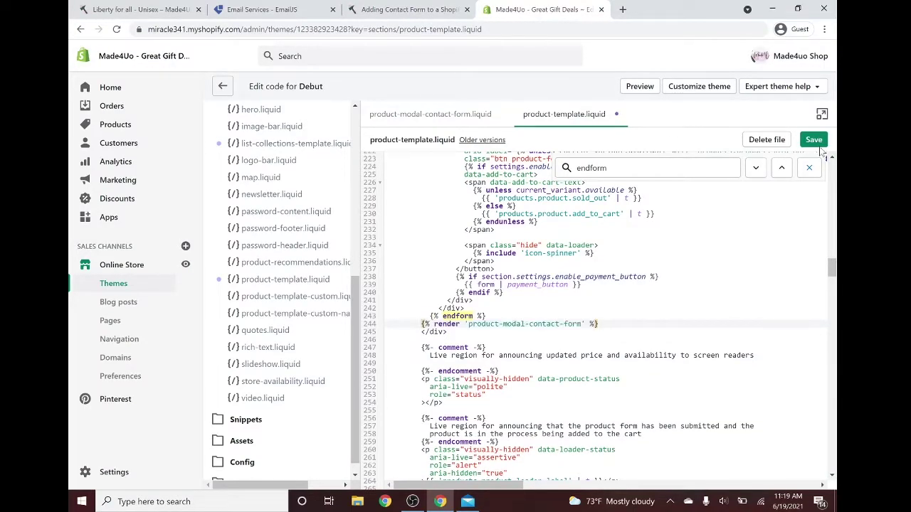
pyautogui.click(813, 139)
pyautogui.click(444, 115)
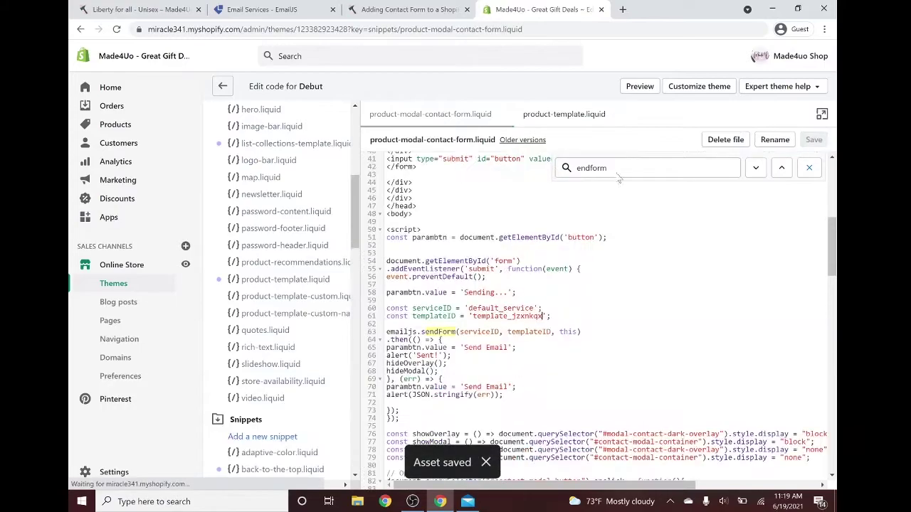
pyautogui.click(405, 5)
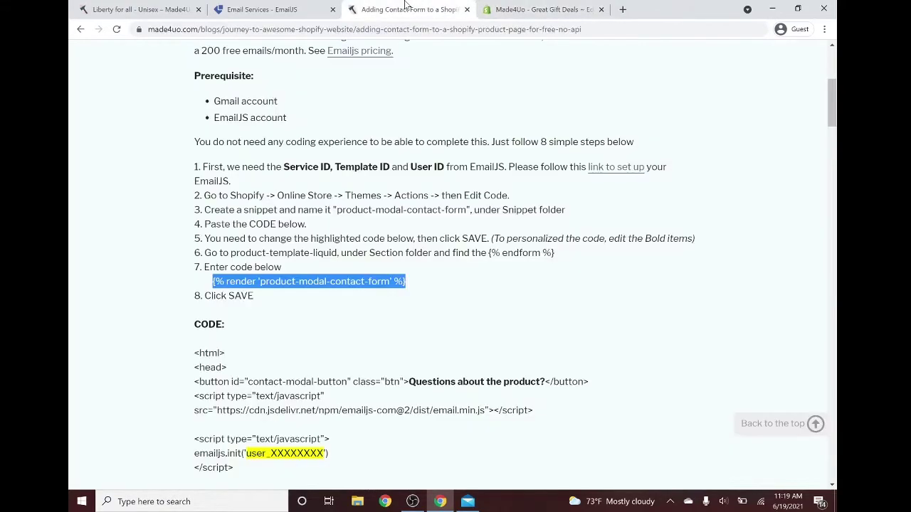
# - On the Liberty for all - Unisex page, open the 'Questions about the product?' Contact Made4uo form
pyautogui.click(145, 6)
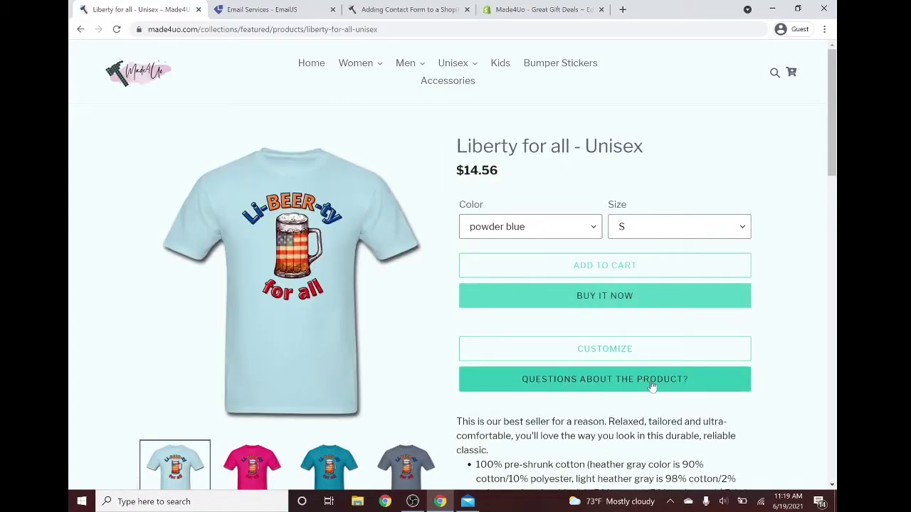
pyautogui.click(650, 381)
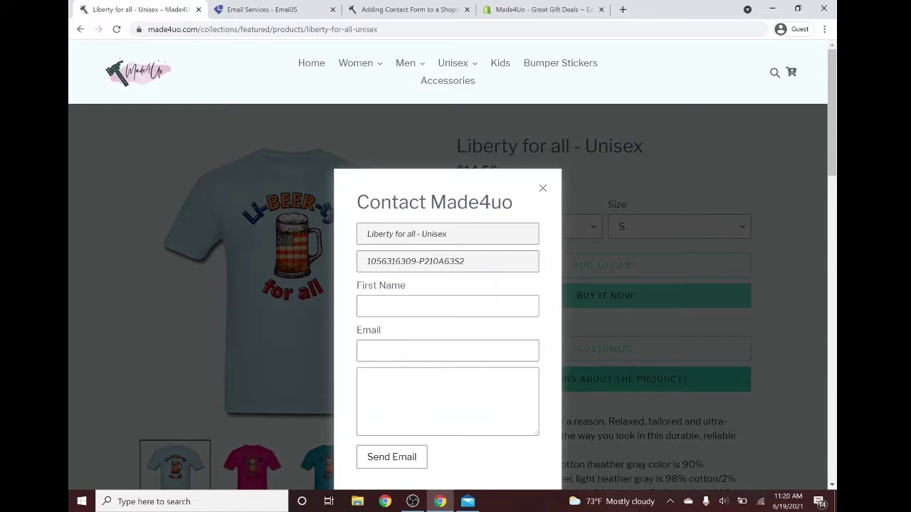
# - Compare the form's prefilled product title with the page title, then reopen the question form
pyautogui.moveTo(360, 233); pyautogui.dragTo(448, 234)
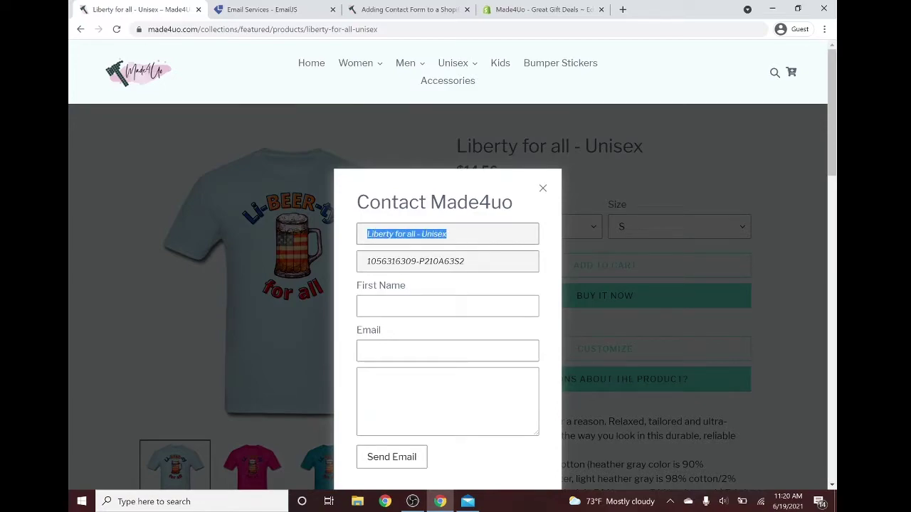
pyautogui.click(543, 189)
pyautogui.moveTo(456, 146); pyautogui.dragTo(634, 147)
pyautogui.click(569, 383)
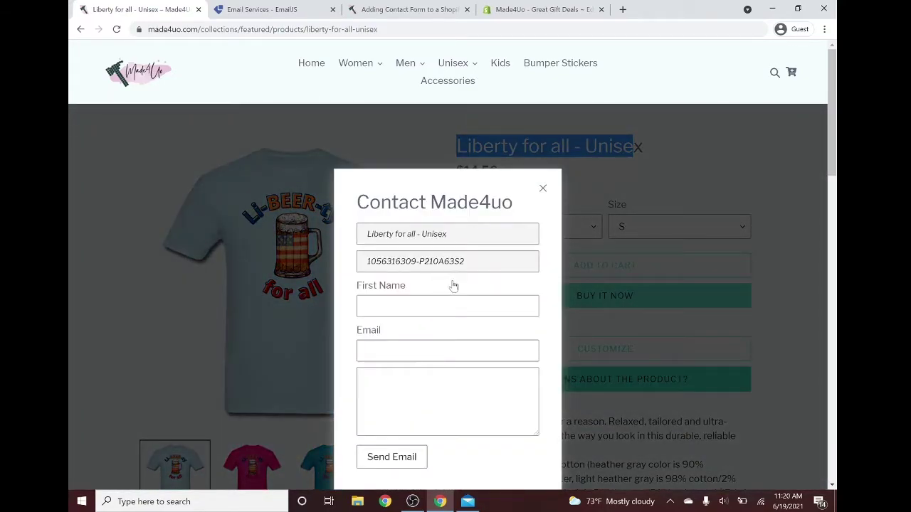
pyautogui.scroll(-1, 451, 285)
pyautogui.scroll(1, 460, 270)
# - Enter a first name, a Gmail address and the message 'Hi', send it, and dismiss the 'Sent!' alert
pyautogui.click(448, 306)
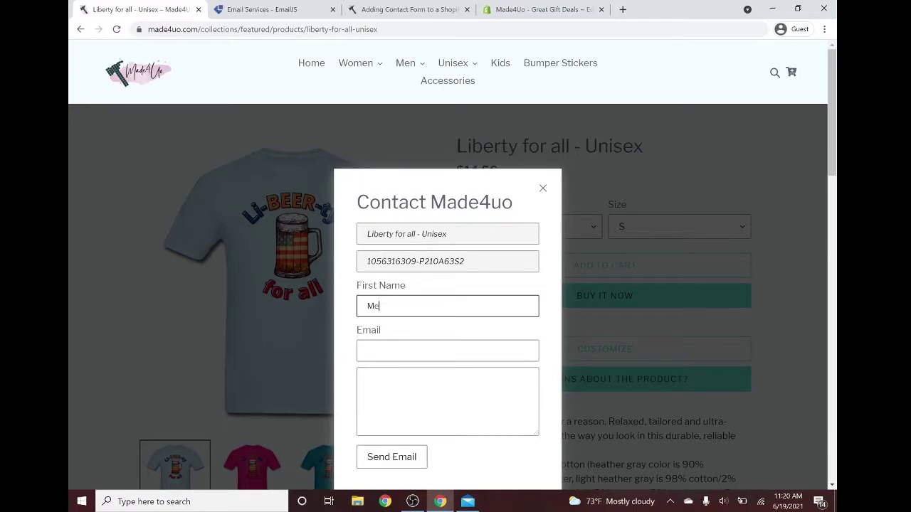
pyautogui.click(447, 350)
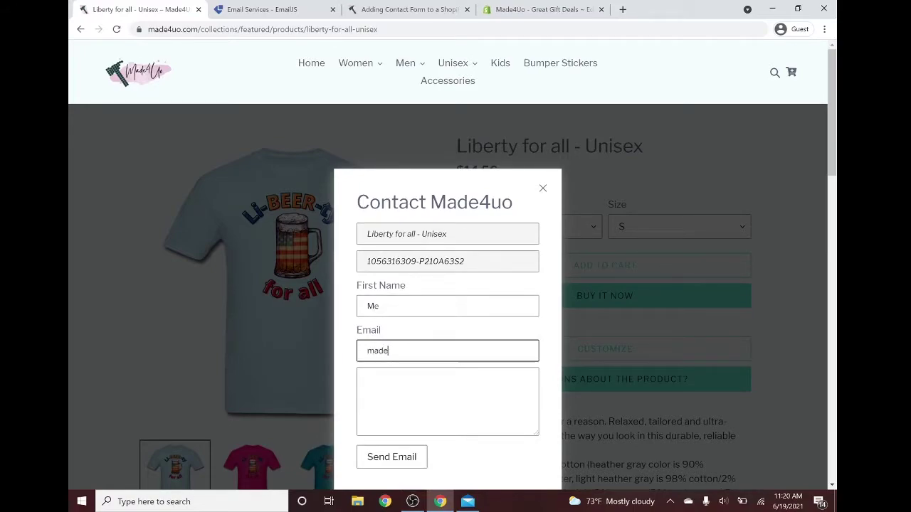
pyautogui.click(448, 398)
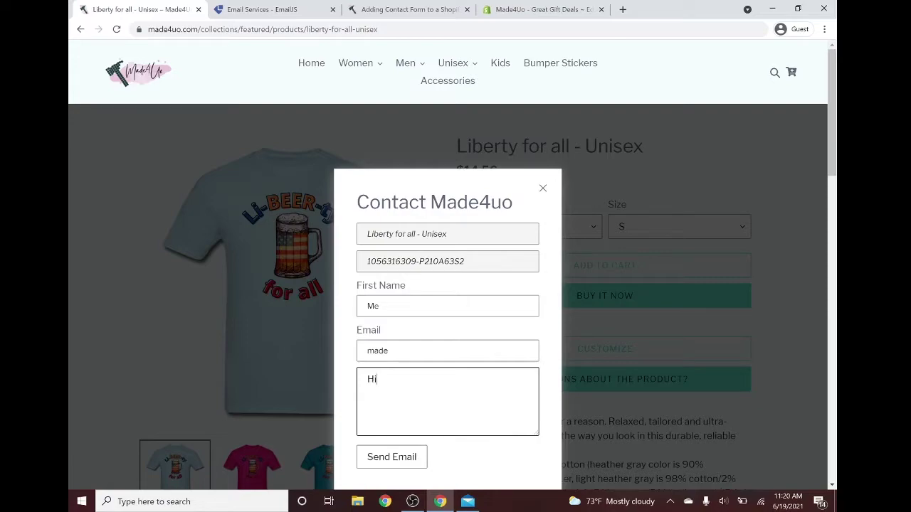
pyautogui.press('Tab')
pyautogui.press('Return')
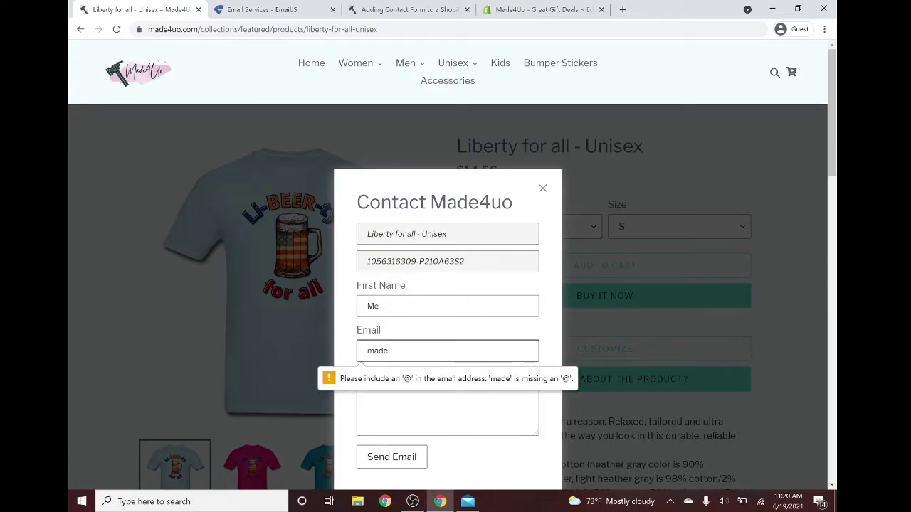
pyautogui.write('@')
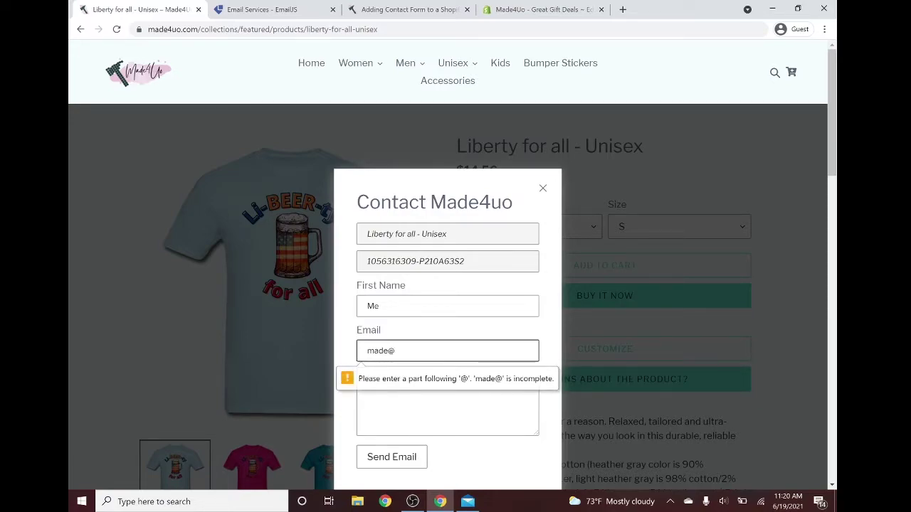
pyautogui.write('gmail.com')
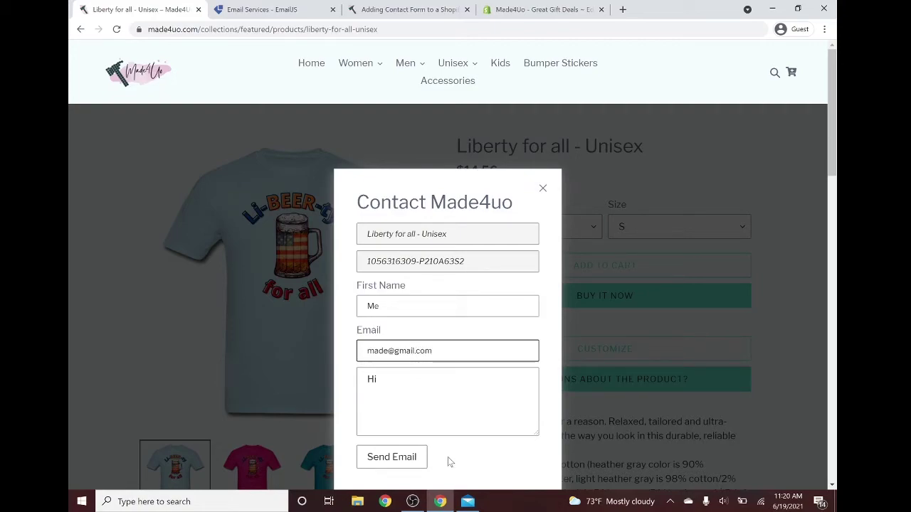
pyautogui.click(398, 459)
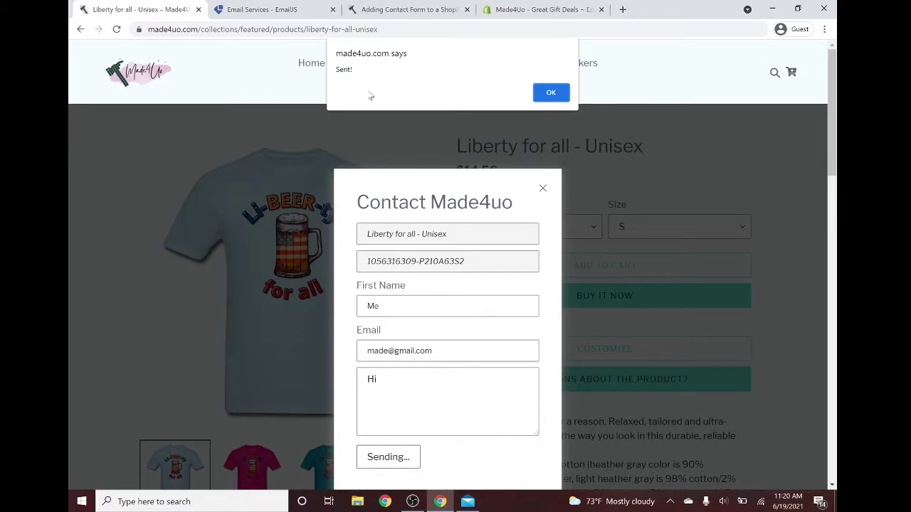
pyautogui.click(549, 98)
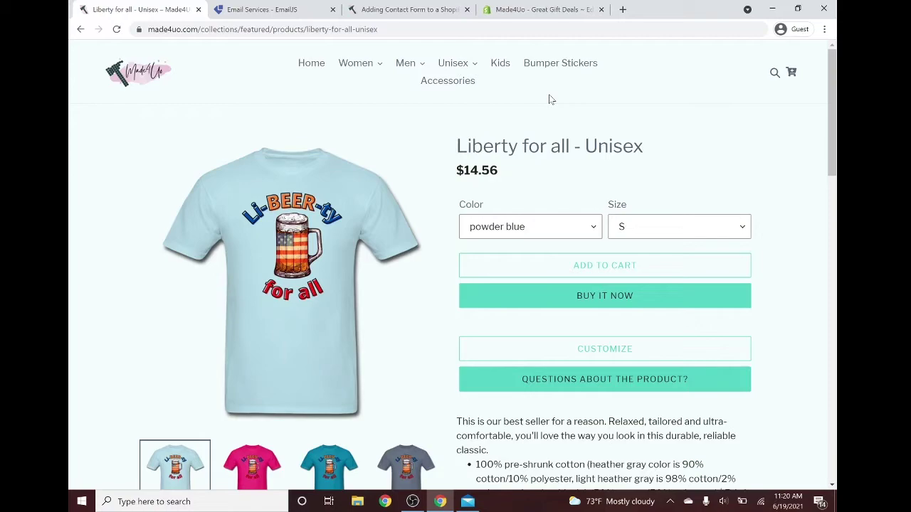
# - In Mail's Gmail 2 inbox, open the newest 'Title: Liberty for all - Unisex' message
pyautogui.click(468, 501)
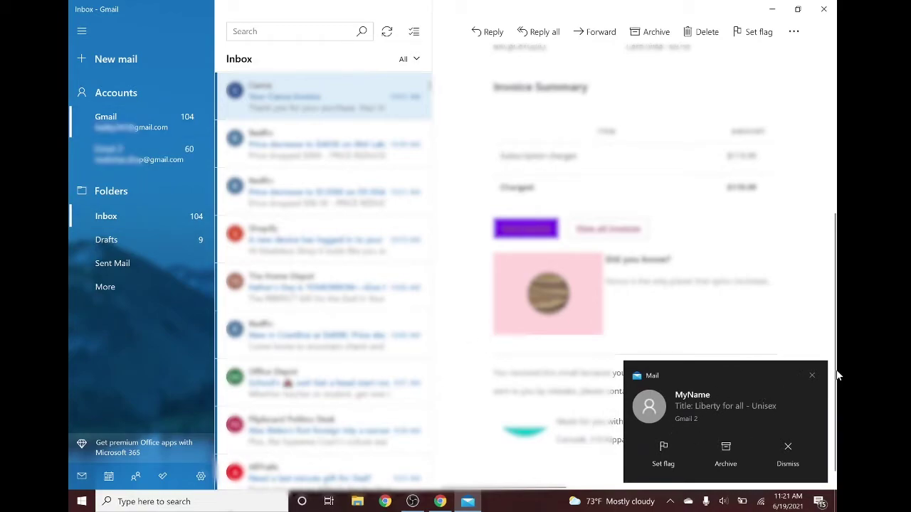
pyautogui.click(812, 375)
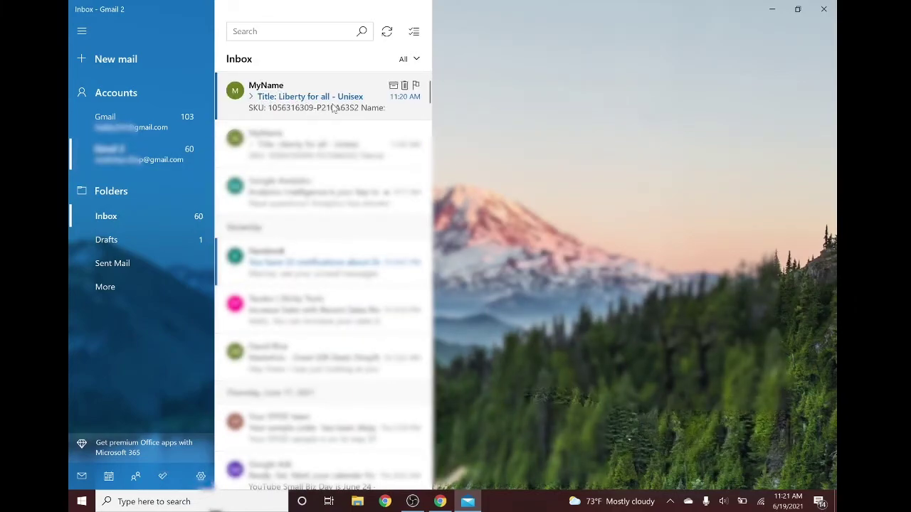
pyautogui.click(312, 78)
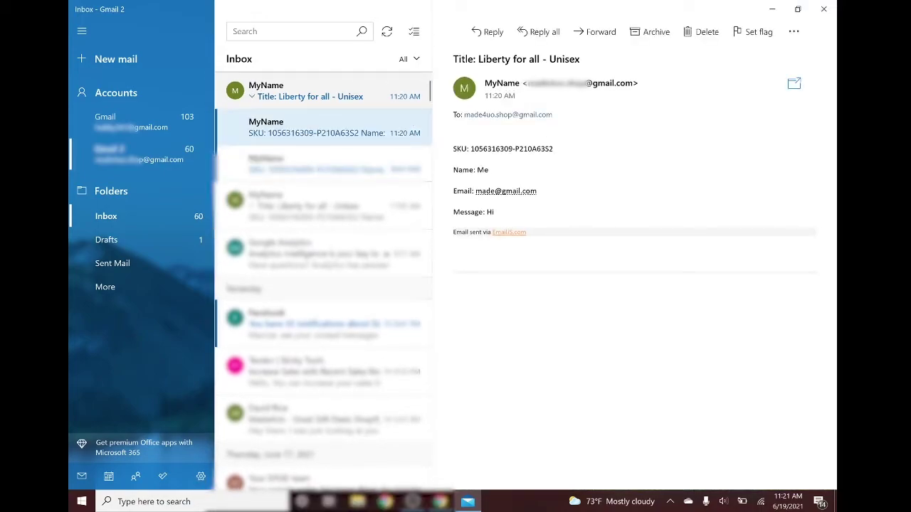